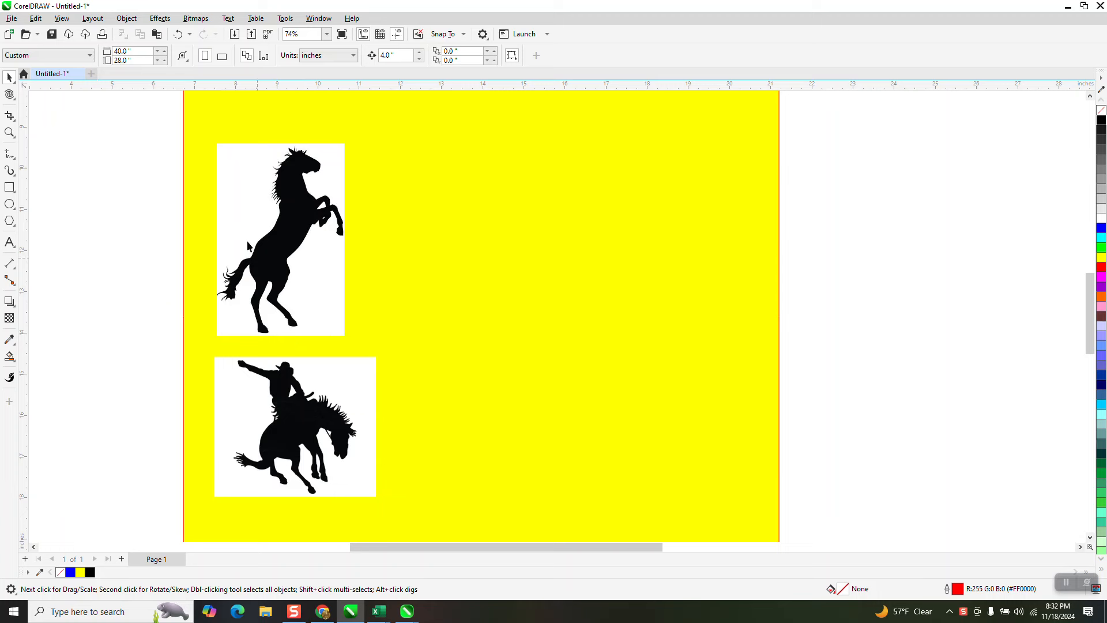
Duplicate the rearing horse bitmap and the bucking horse rider bitmap, placing each copy 4 inches to the left of its original.
left_click(302, 222)
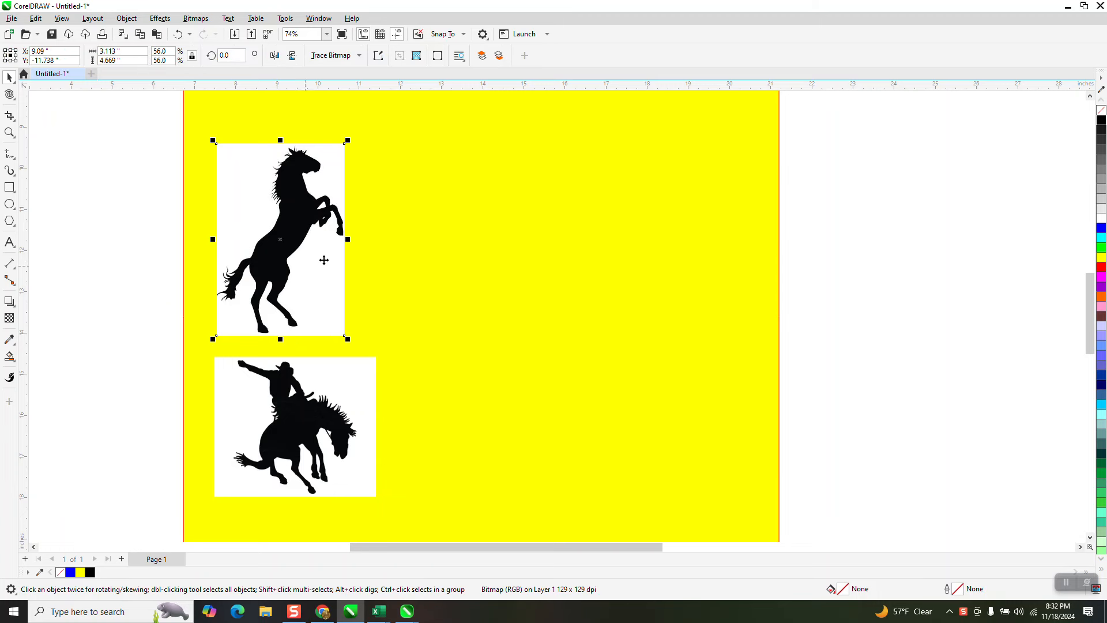
left_click(118, 122)
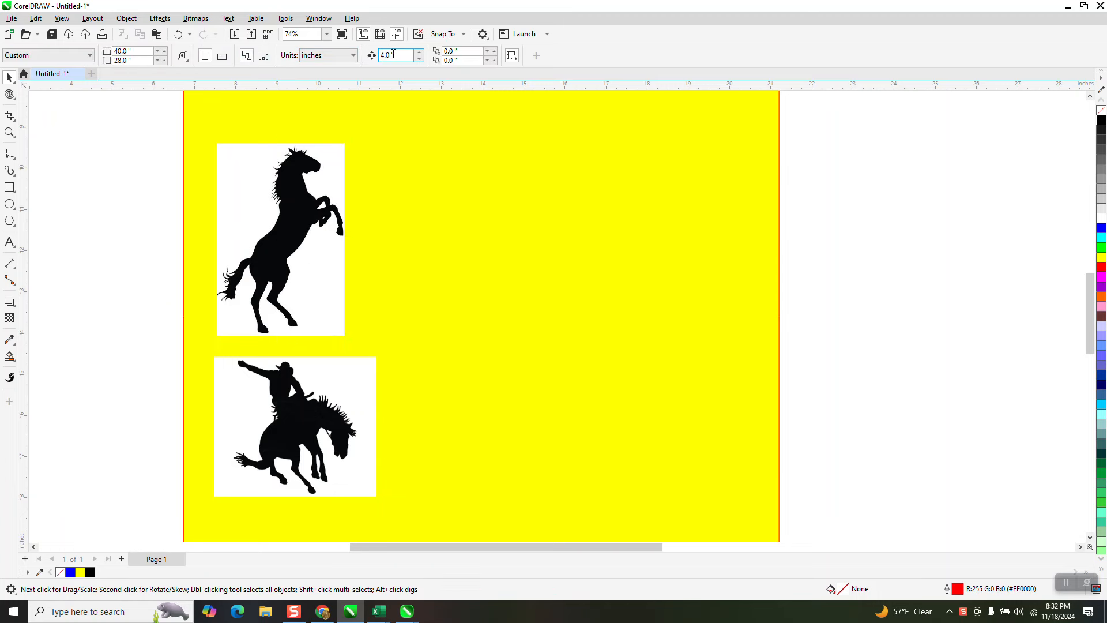
left_click(302, 191)
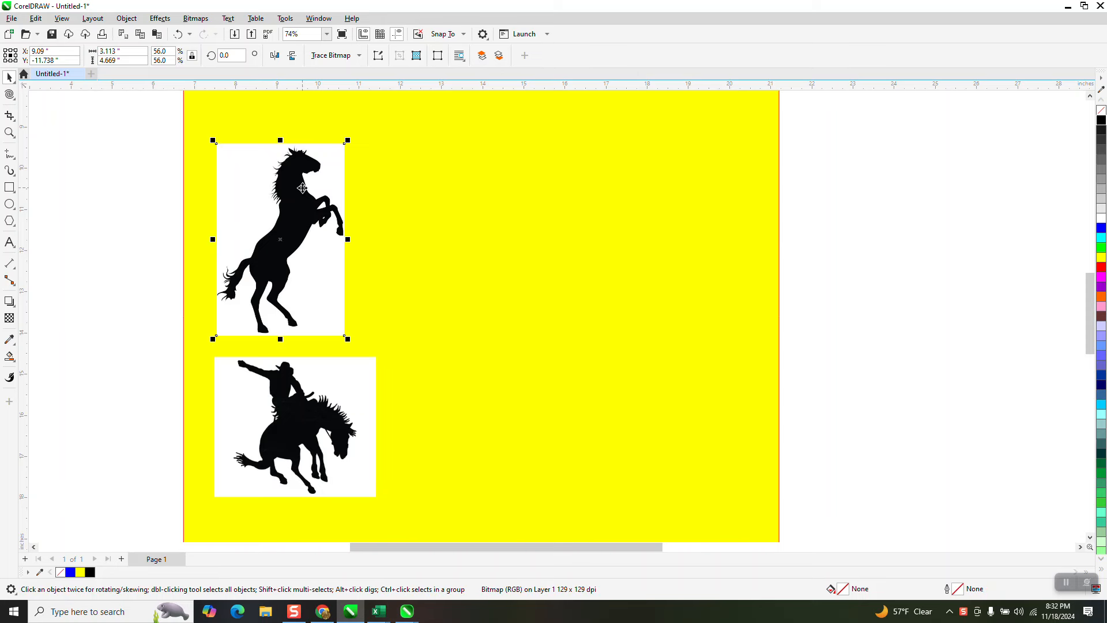
key("ctrl+d")
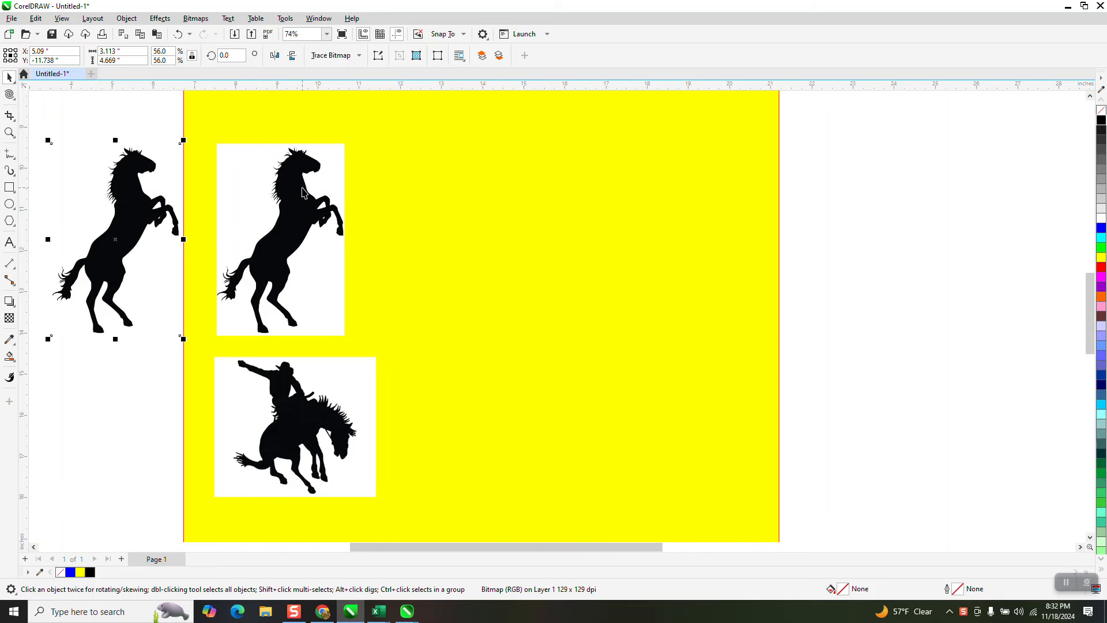
left_click(326, 415)
key("ctrl+d")
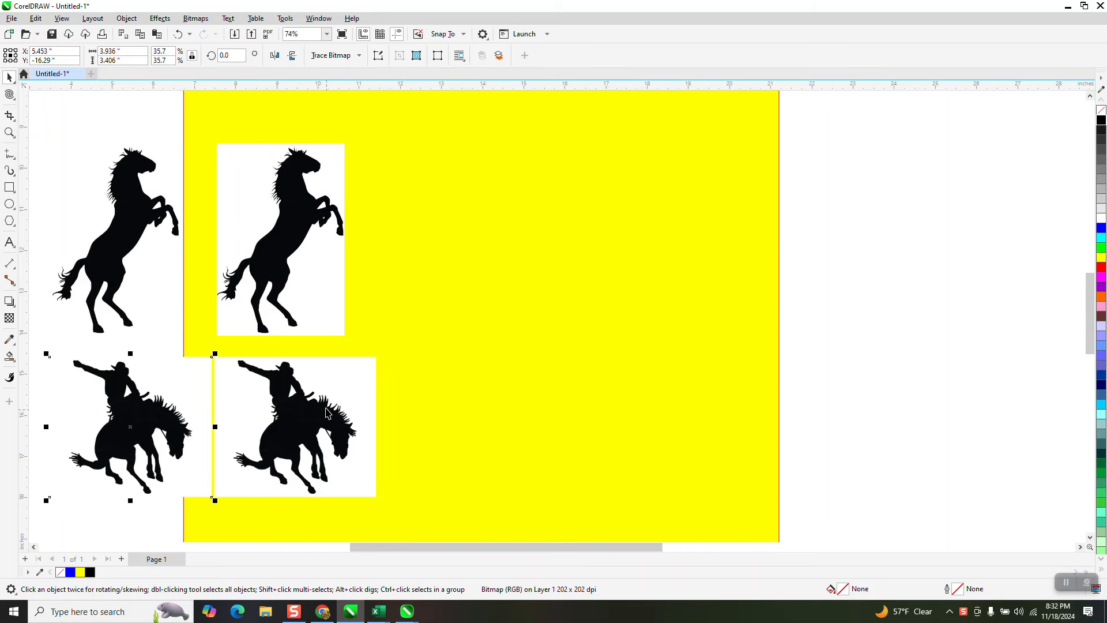
Outline-trace the original rearing horse bitmap as Clipart, removing color from the entire image, and shift the traced curve 4 inches right.
left_click(310, 233)
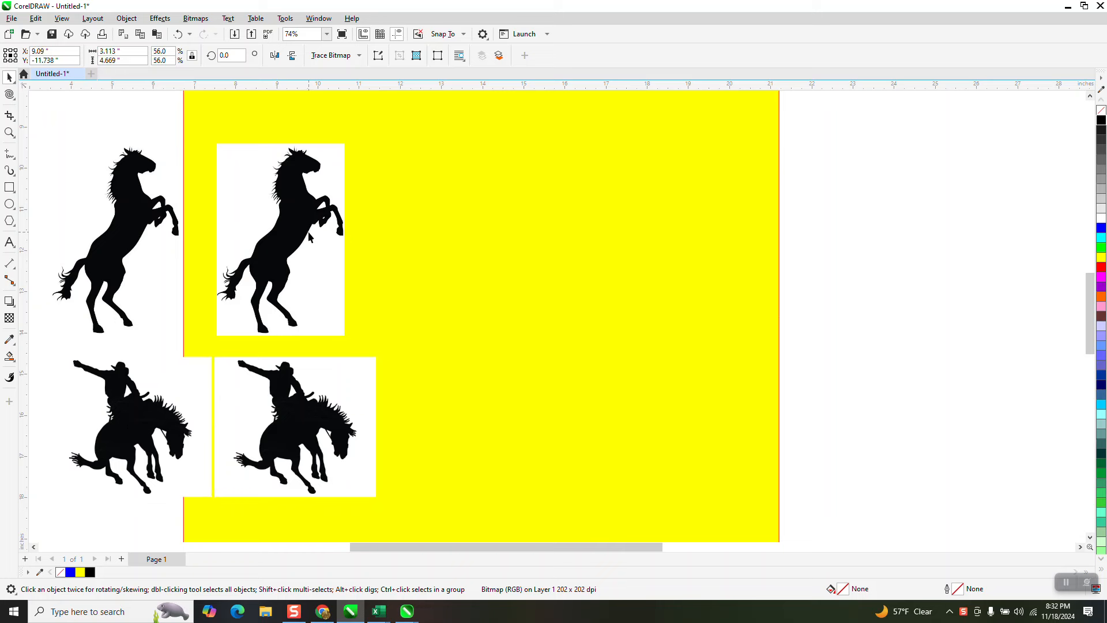
left_click(358, 56)
mouse_move(349, 98)
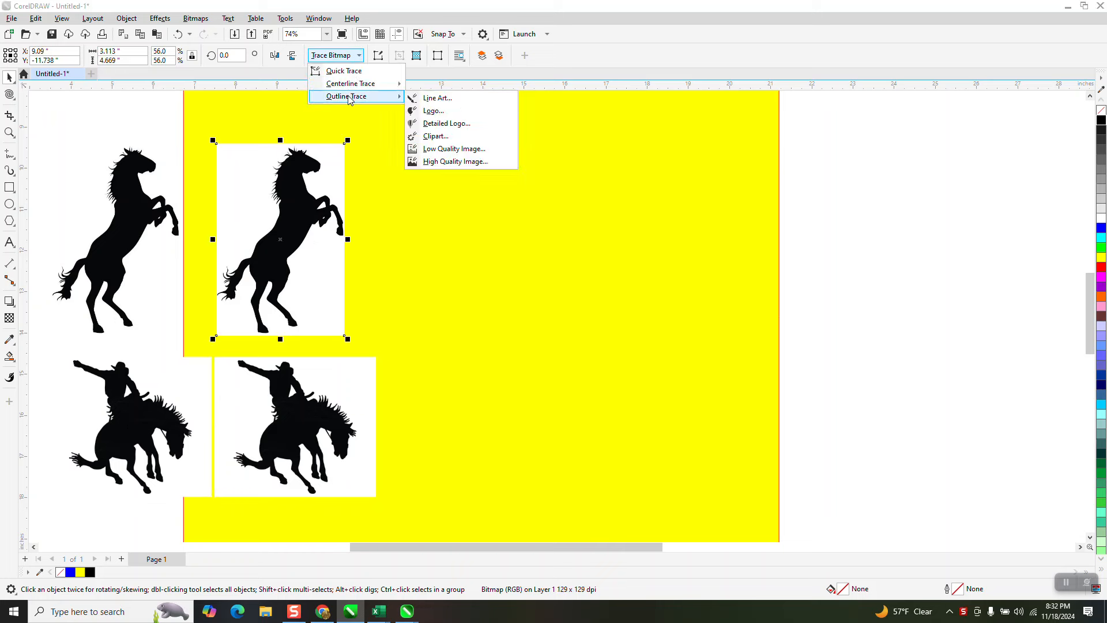
left_click(438, 136)
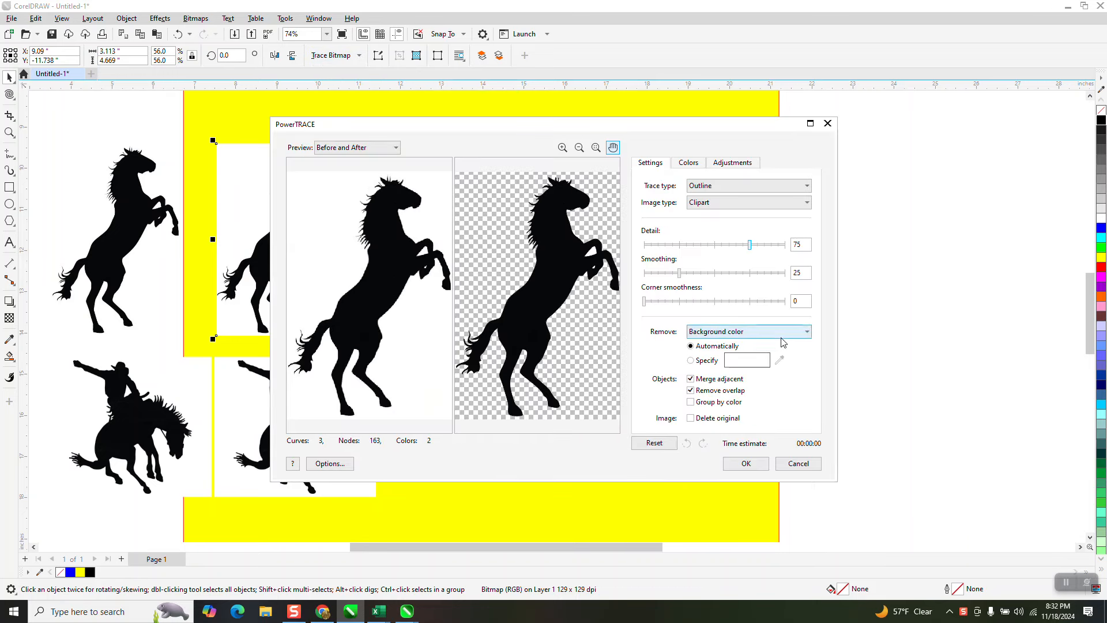
left_click(806, 337)
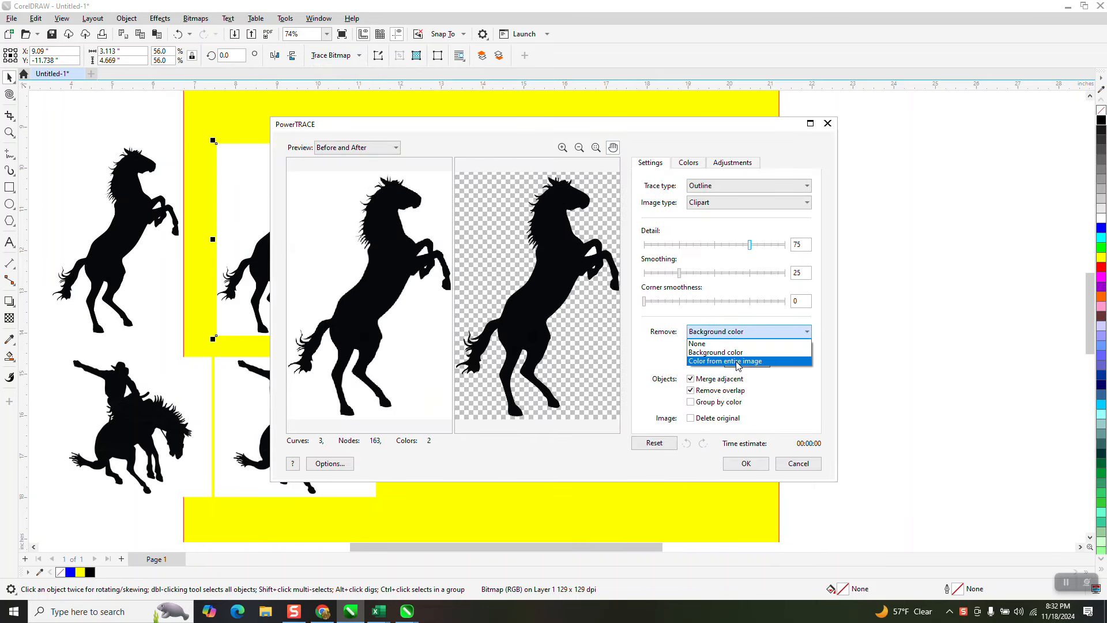
left_click(736, 361)
left_click(738, 464)
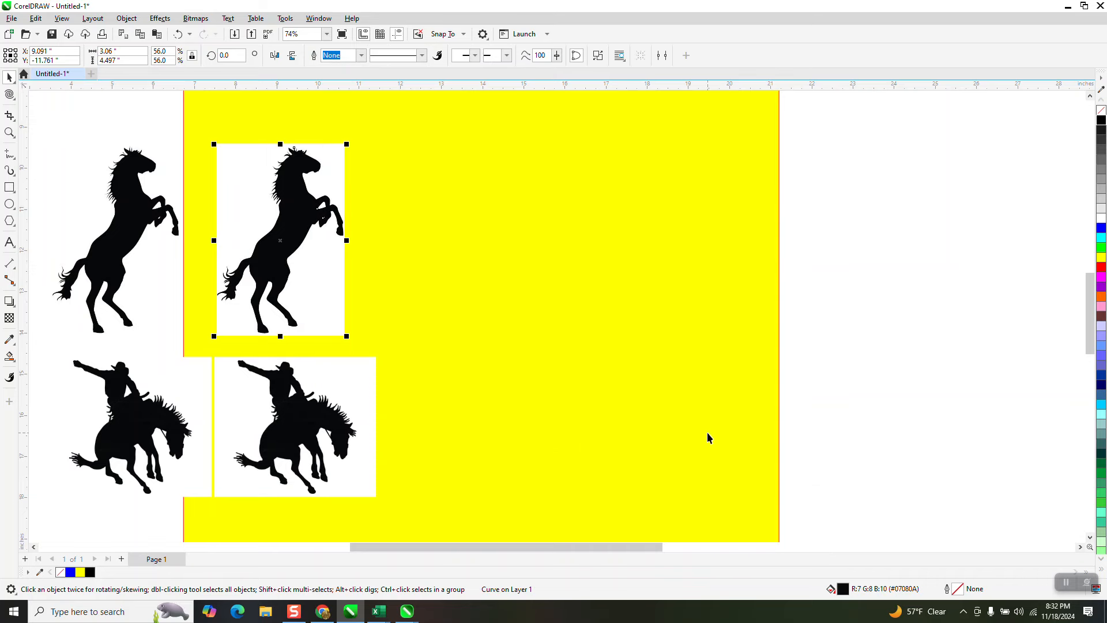
key("shift+Right")
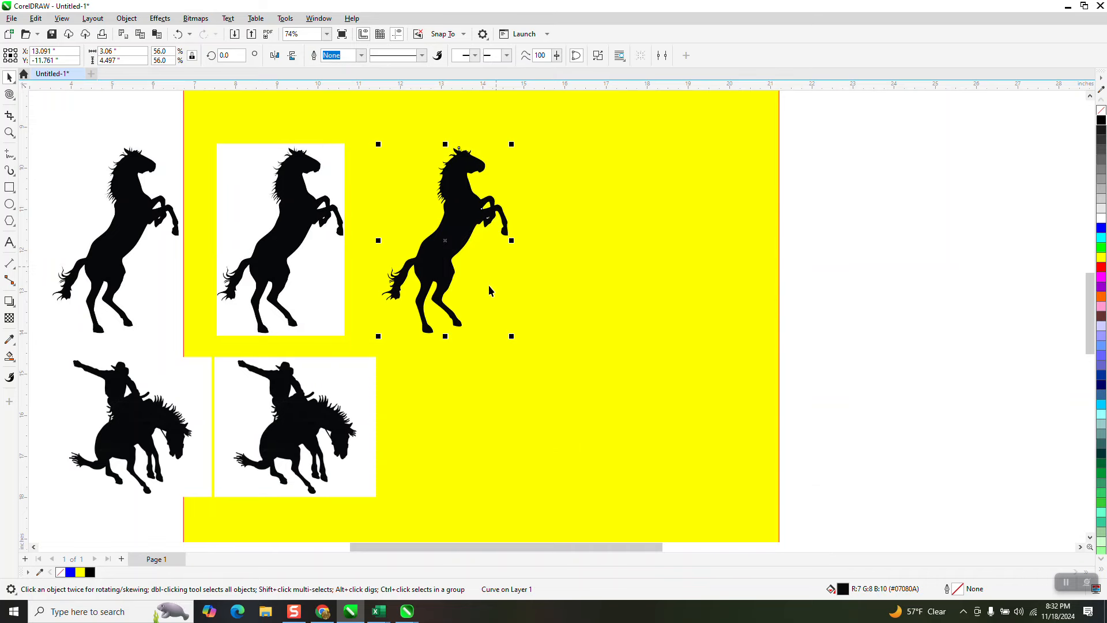
Outline-trace the original bucking horse rider bitmap as Clipart and shift the traced group 4 inches right.
left_click(335, 422)
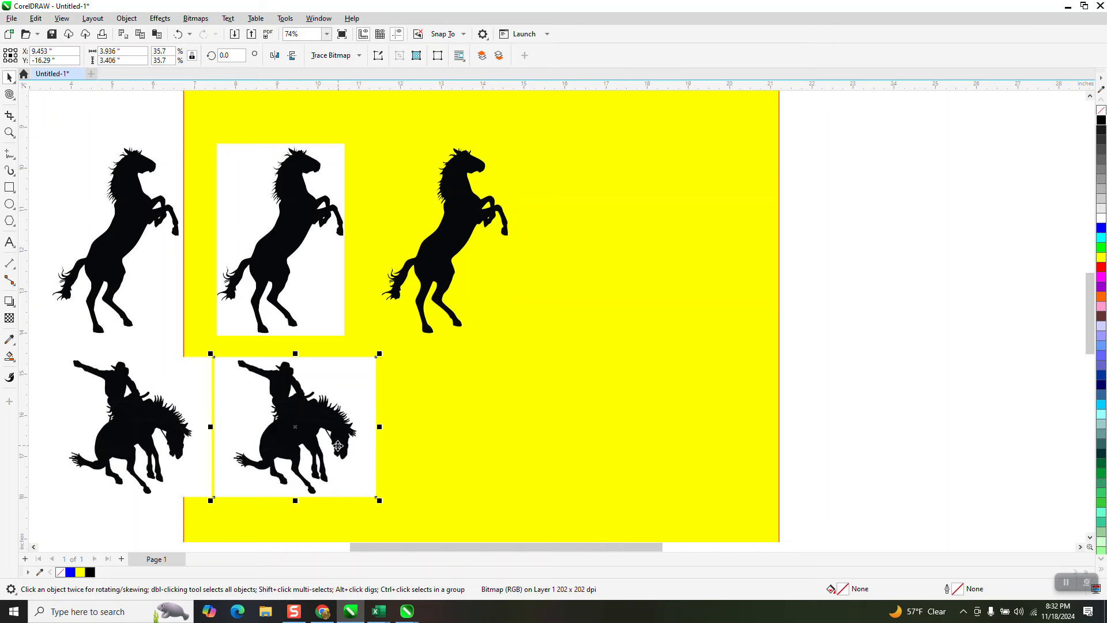
left_click(359, 55)
mouse_move(362, 96)
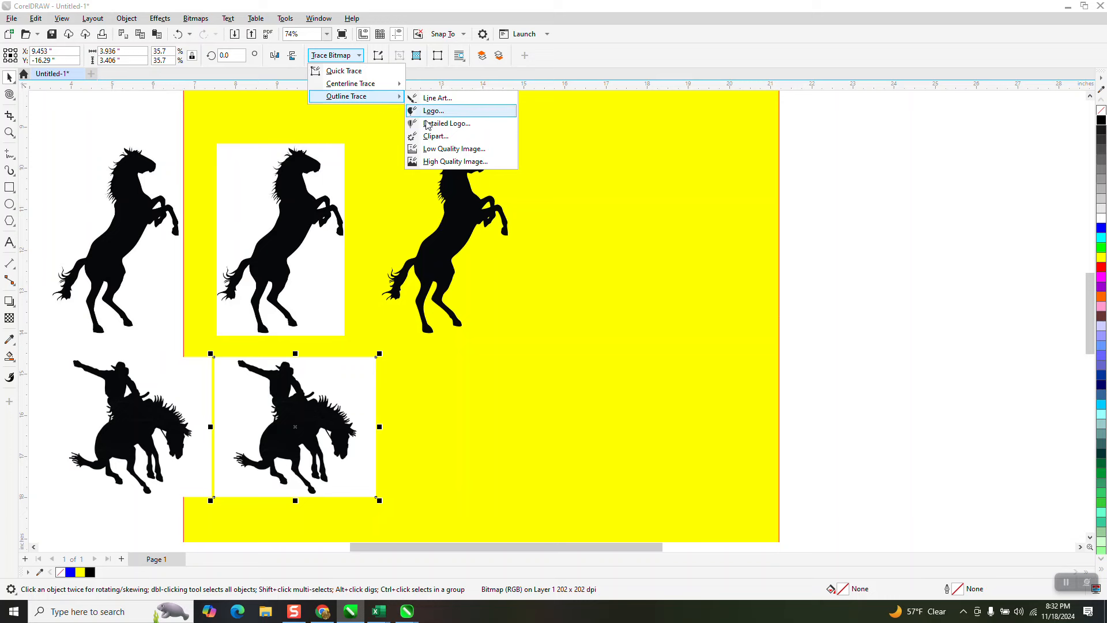
left_click(436, 136)
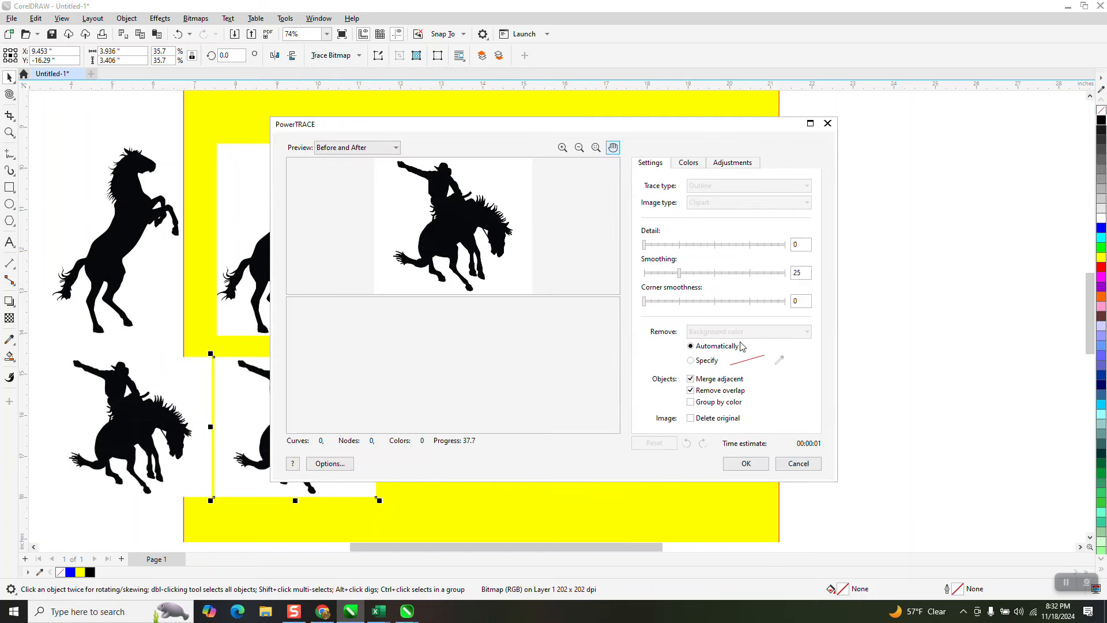
left_click(763, 465)
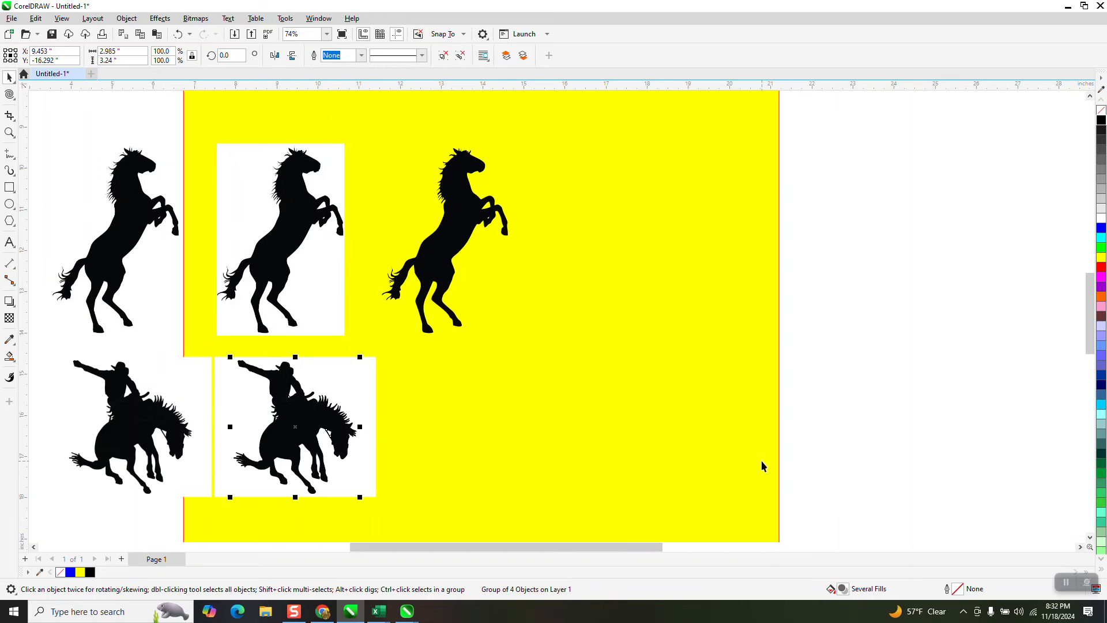
key("Right")
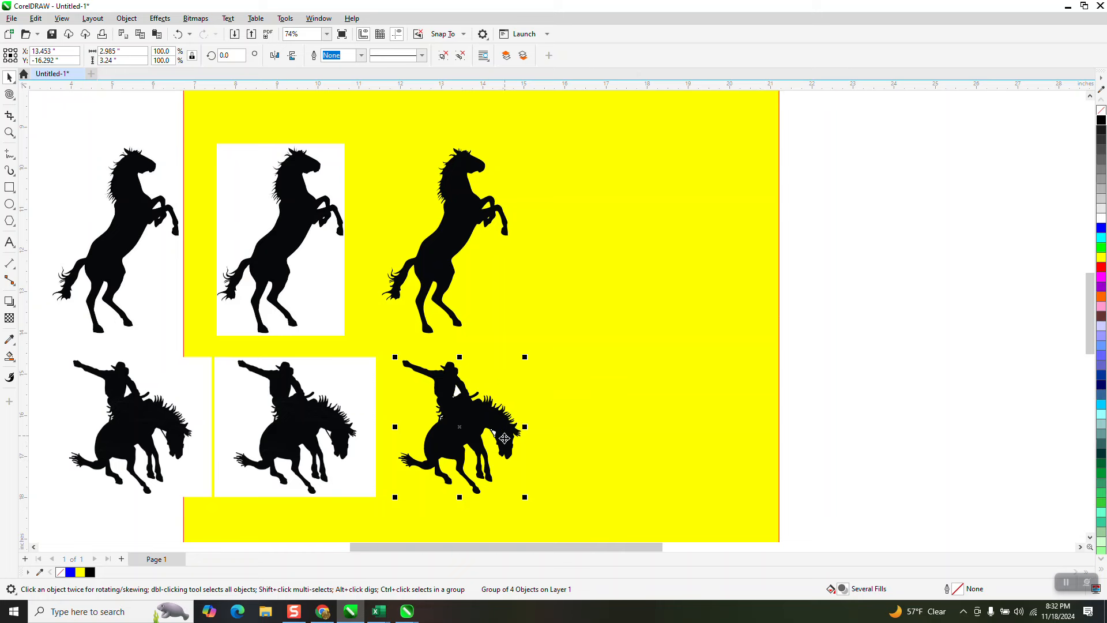
Ungroup the traced bucking horse rider and shift its black silhouette 4 inches right, away from the small white pieces.
left_click(127, 17)
mouse_move(139, 235)
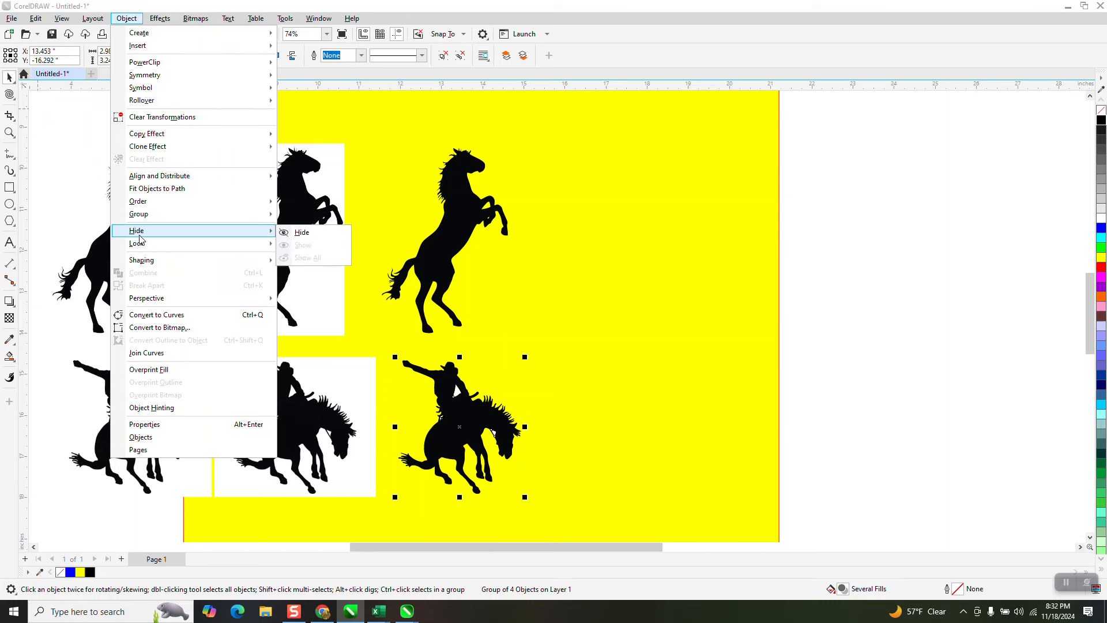
mouse_move(144, 215)
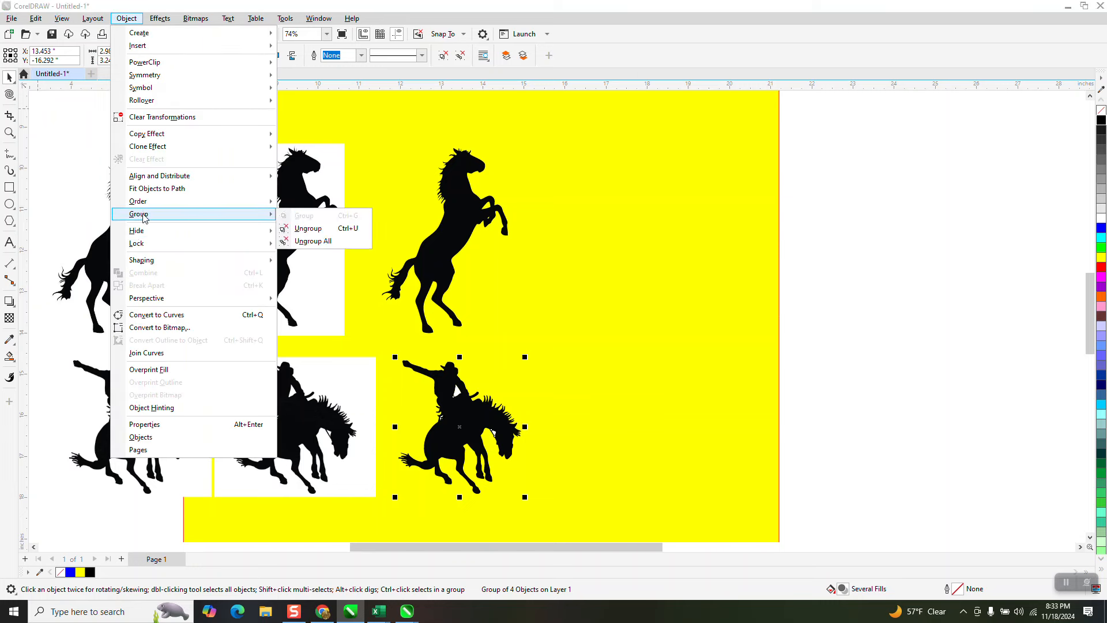
left_click(291, 233)
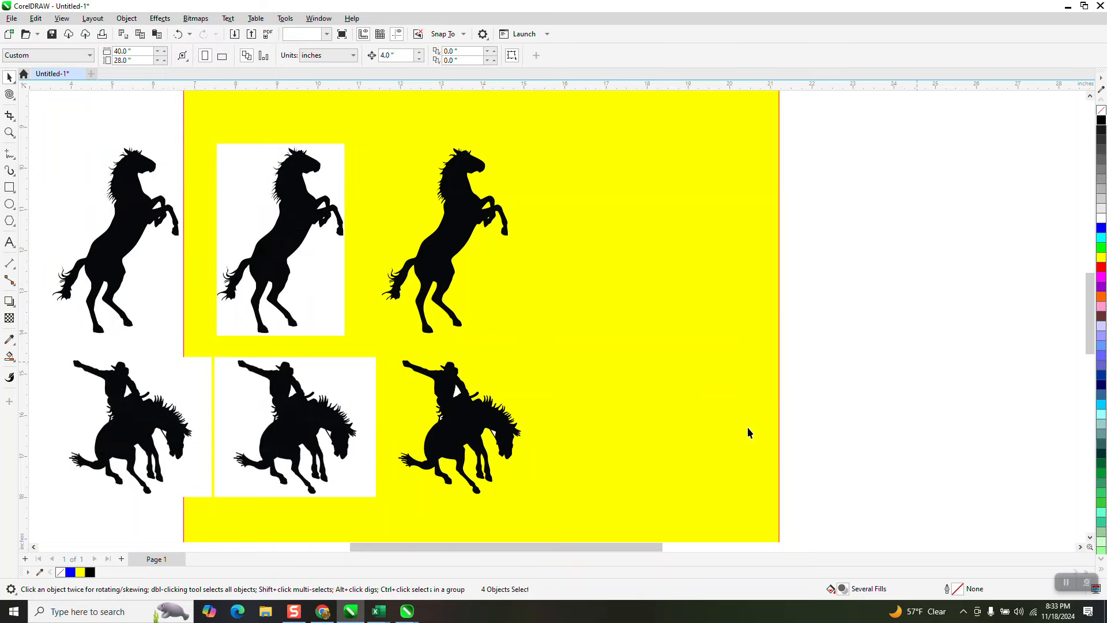
left_click(463, 416)
key("shift+Right")
key("shift+Right")
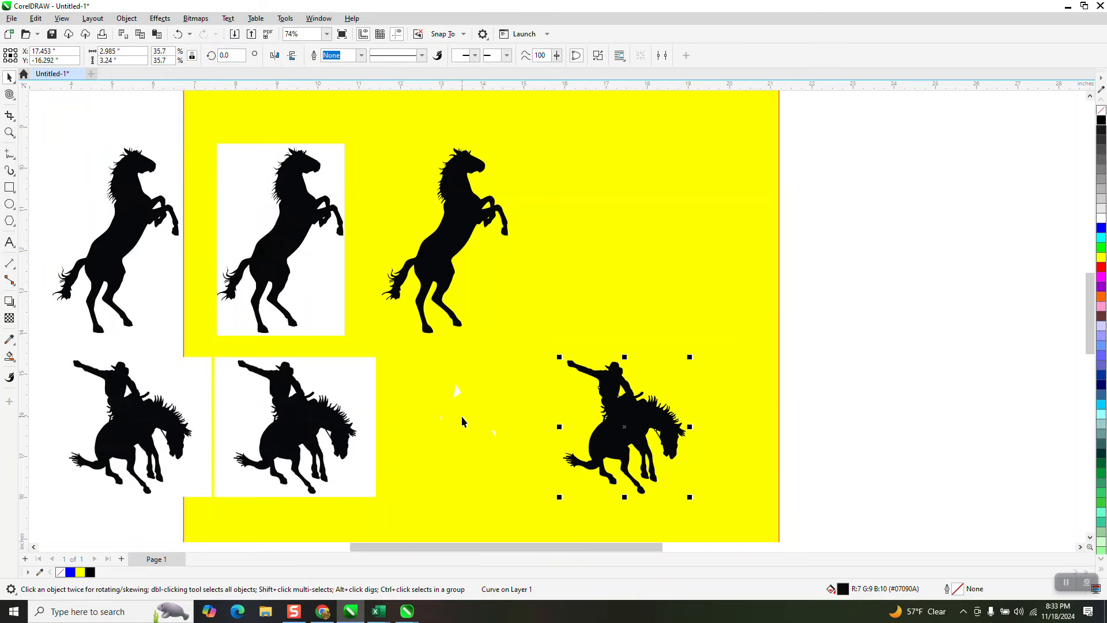
Delete the small white pieces left behind from the rider trace.
scroll(496, 404, "down", 2)
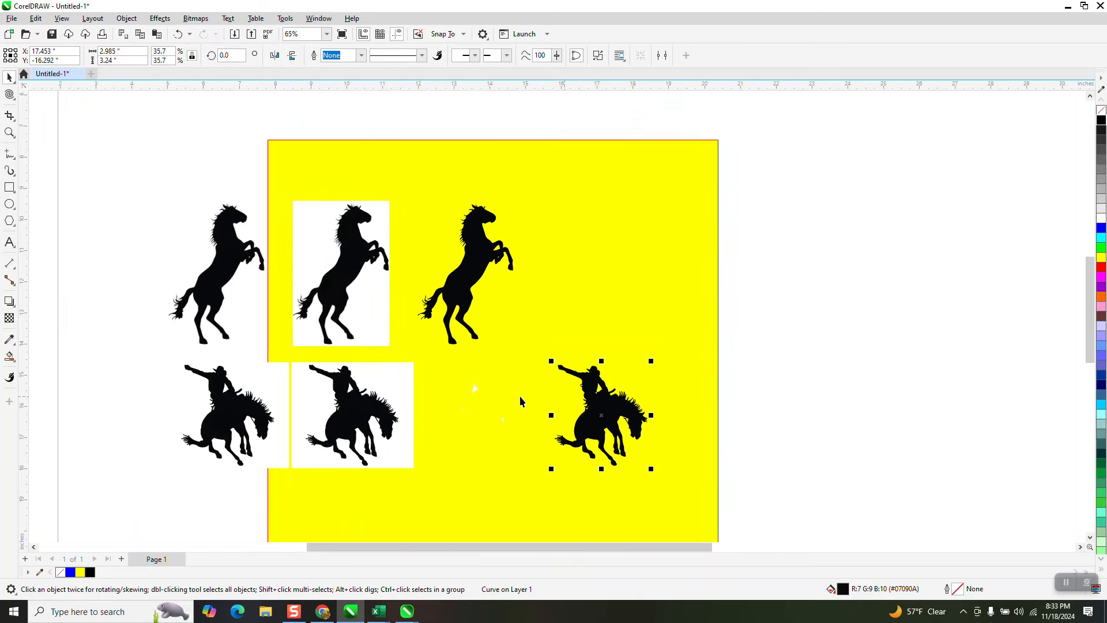
scroll(520, 402, "down", 1)
left_click_drag(513, 424, 447, 362)
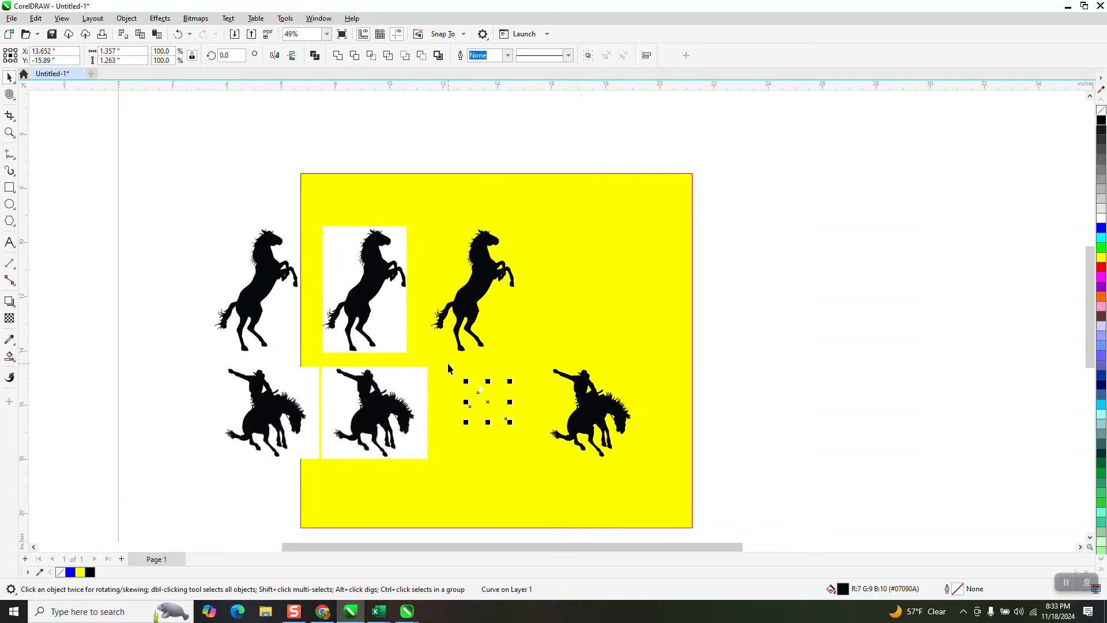
key("Delete")
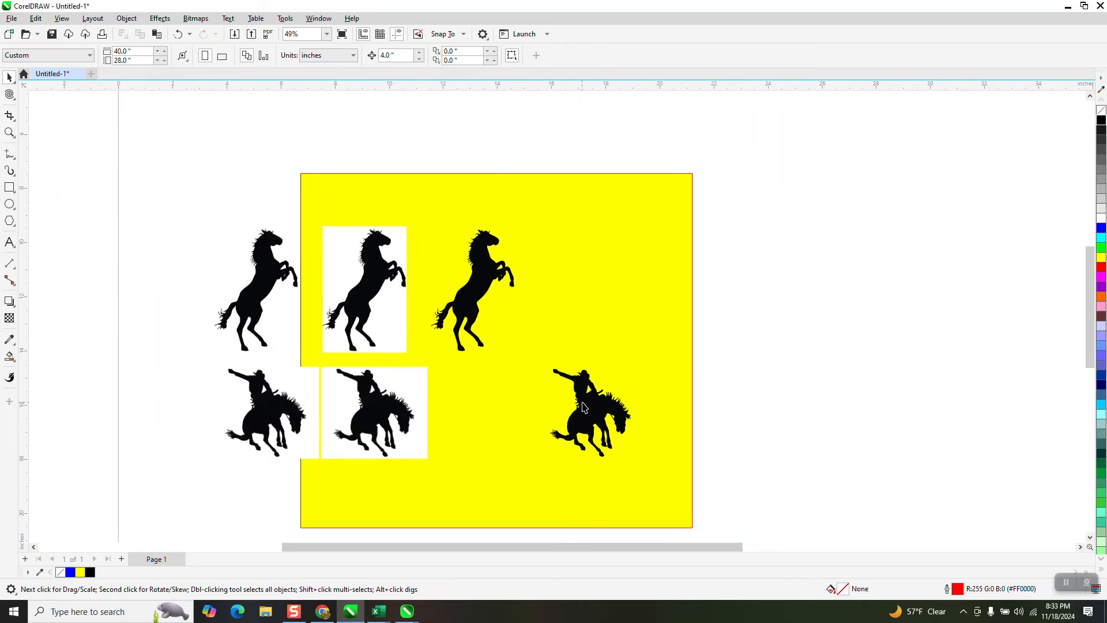
Stack the traced rearing horse above the traced rider and give both no fill and a black hairline outline.
left_click_drag(486, 291, 556, 283)
left_click_drag(605, 416, 562, 415)
left_click_drag(465, 181, 602, 458)
left_click(1102, 113)
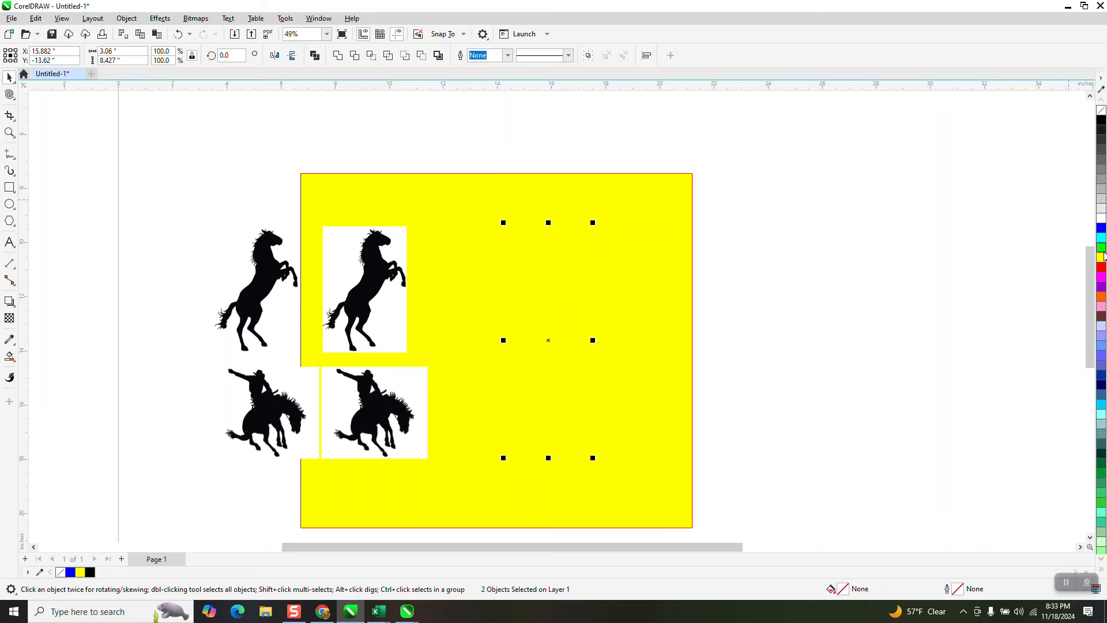
right_click(1101, 121)
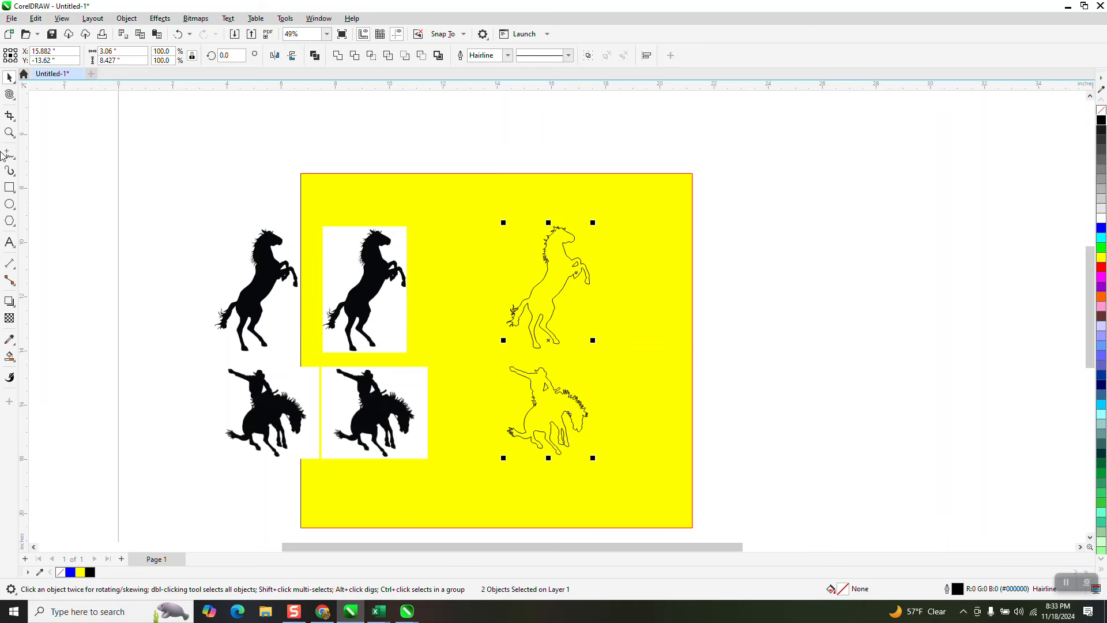
left_click(9, 133)
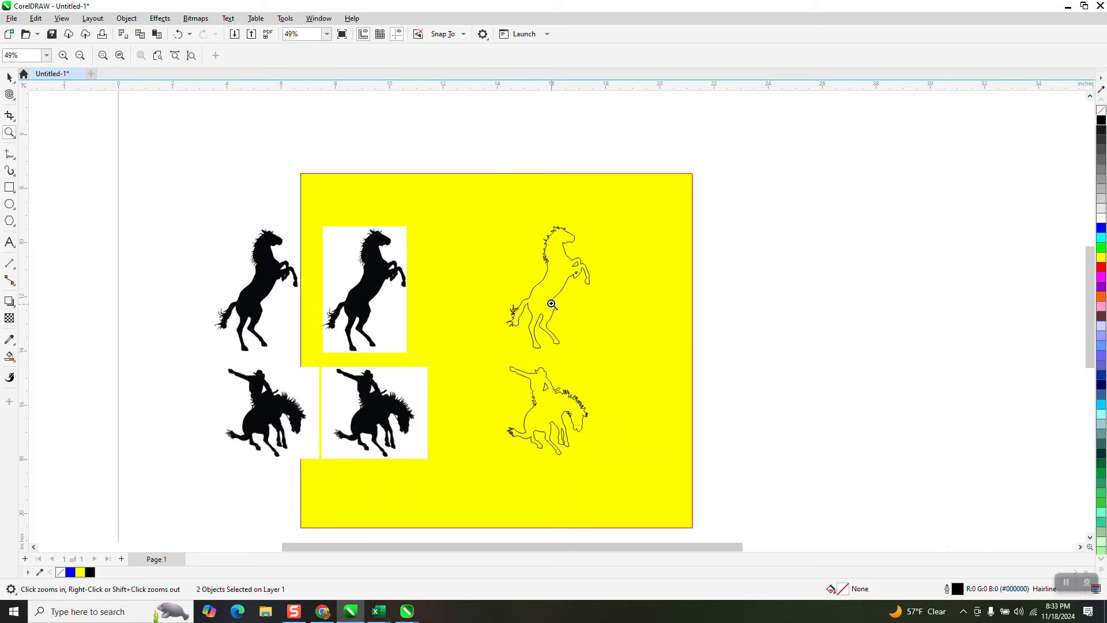
left_click(9, 77)
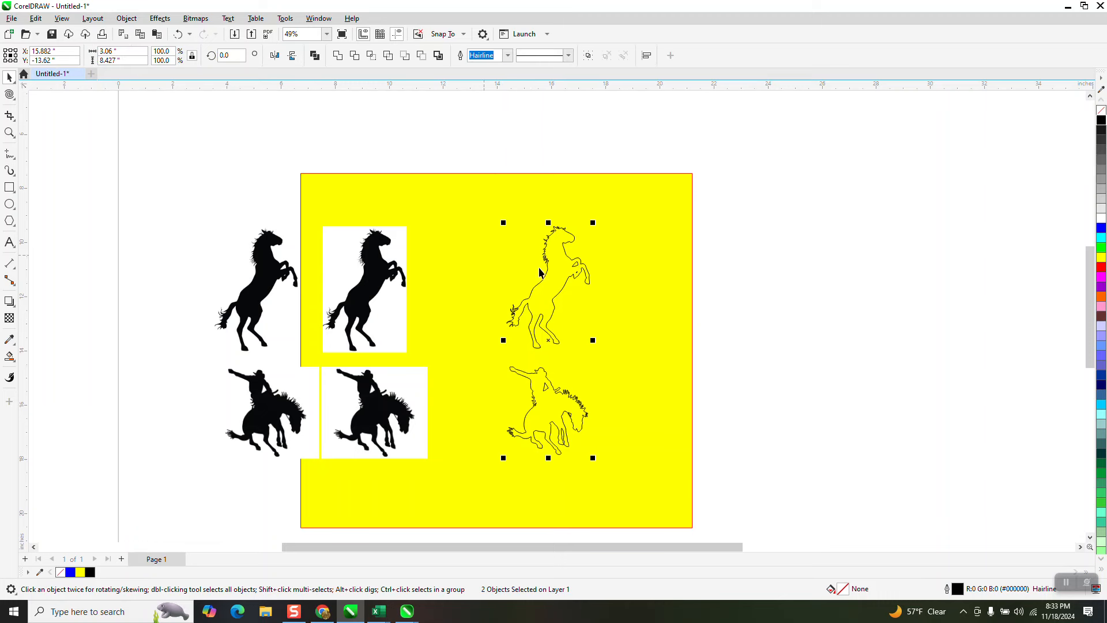
left_click(657, 264)
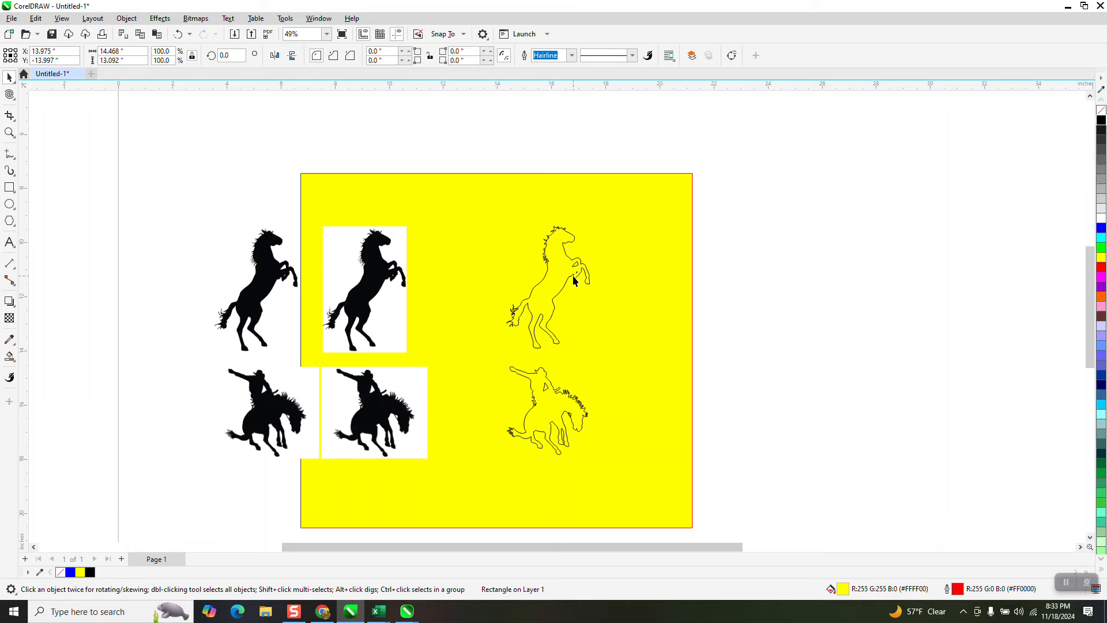
Rotate the rearing horse outline to about 348.4 degrees and place the rider outline beside the horse's front legs.
left_click(574, 275)
left_click(573, 276)
left_click_drag(595, 223, 605, 240)
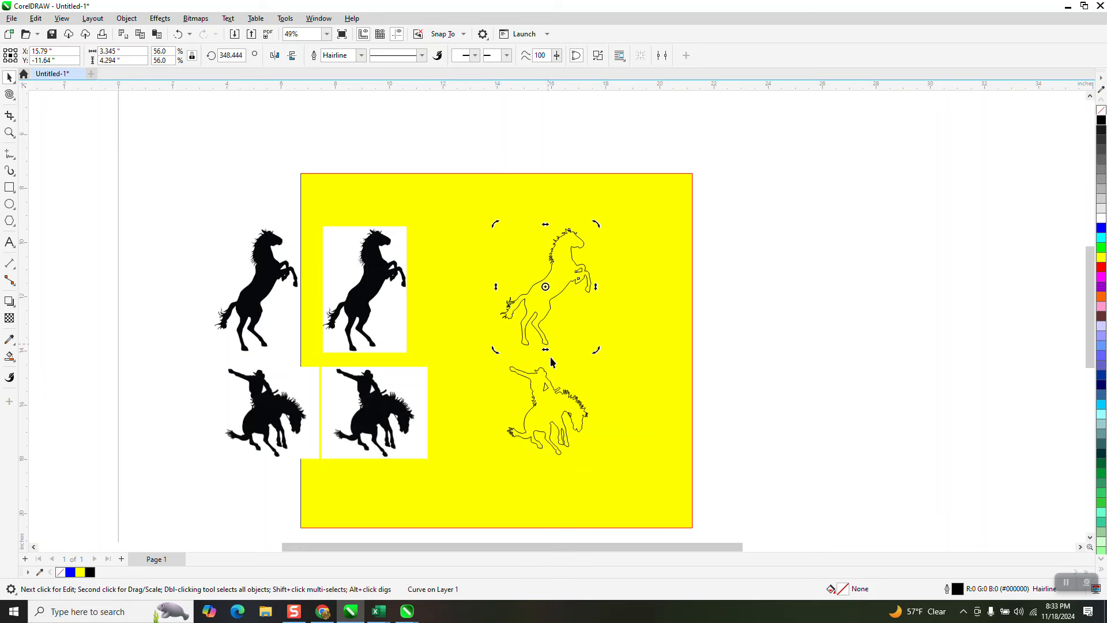
left_click_drag(556, 406, 630, 336)
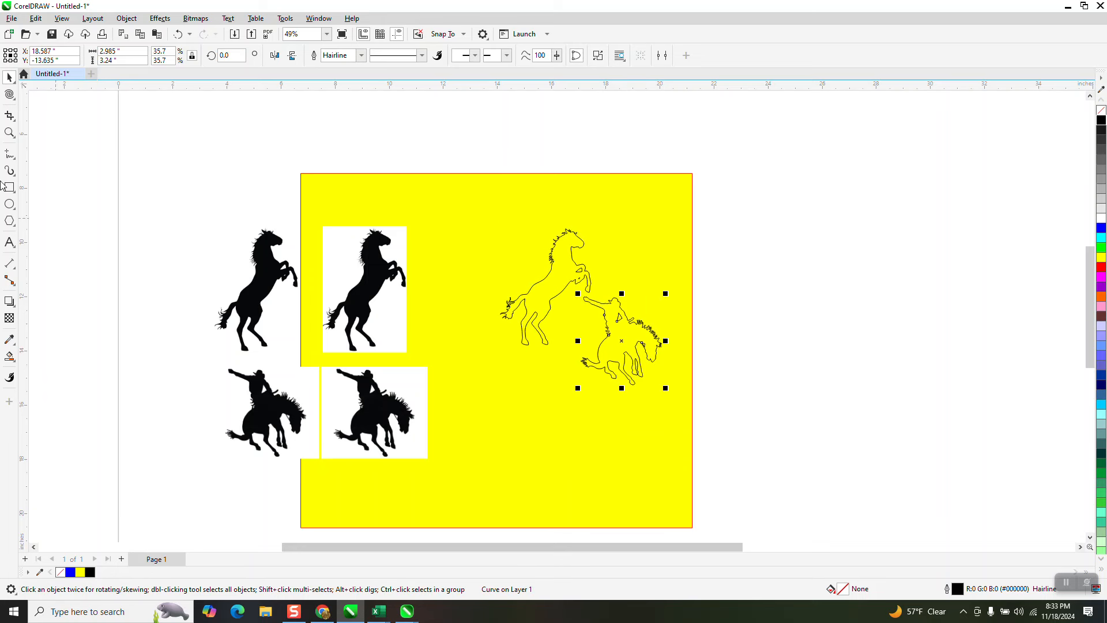
Draw a freehand curve about 0.85 by 0.54 inches along the saddle line, separating the rider from the bucking horse.
left_click(10, 133)
left_click_drag(561, 309, 762, 399)
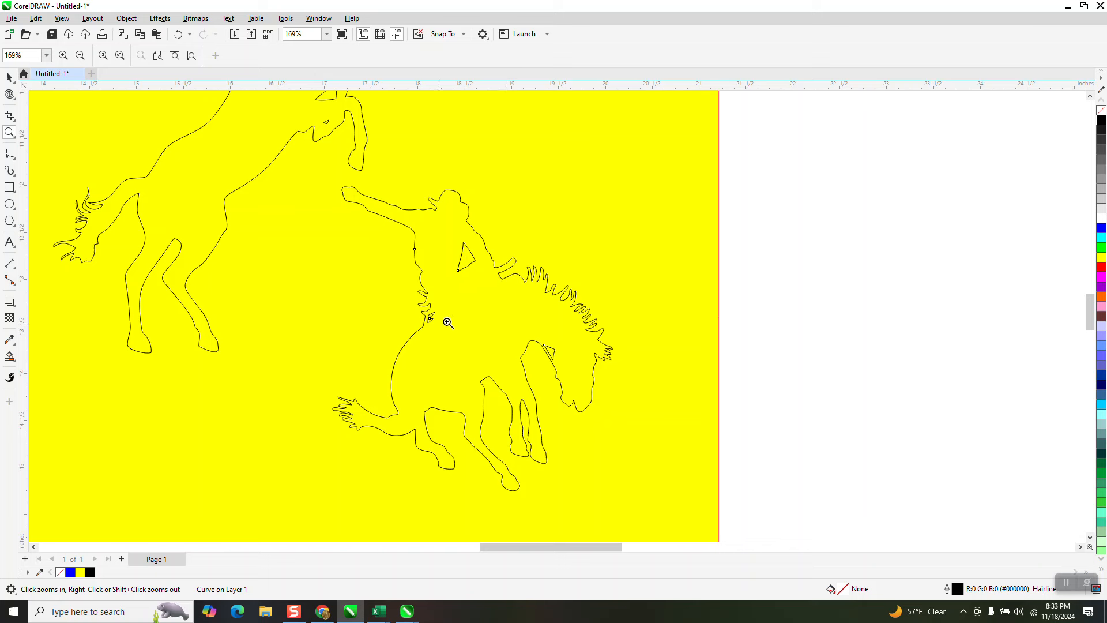
left_click(14, 158)
left_click(50, 153)
left_click(501, 281)
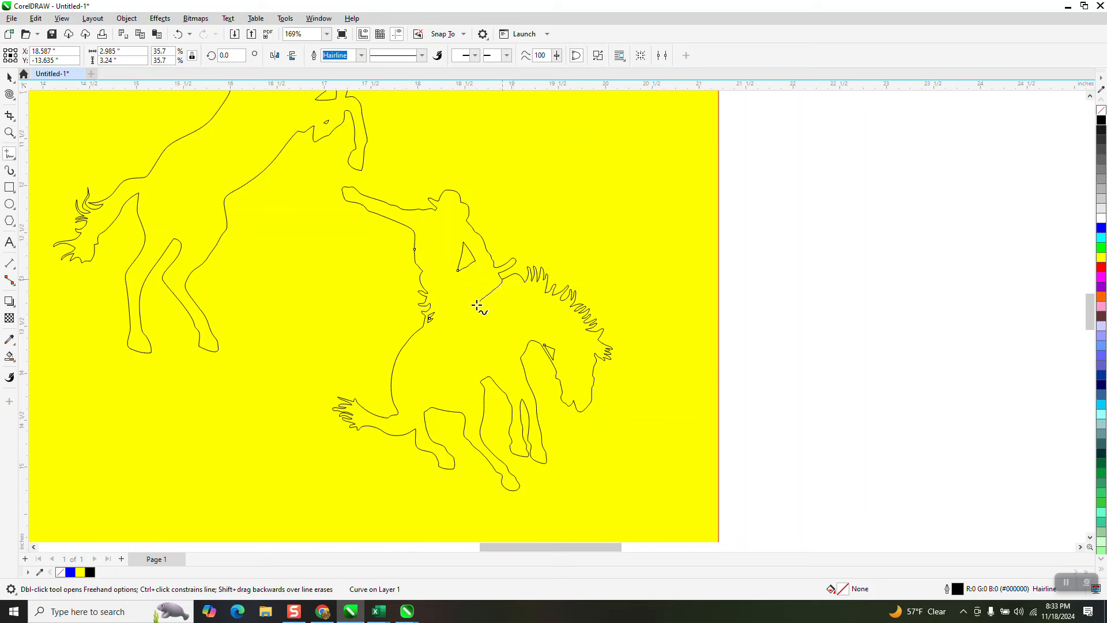
left_click(422, 327)
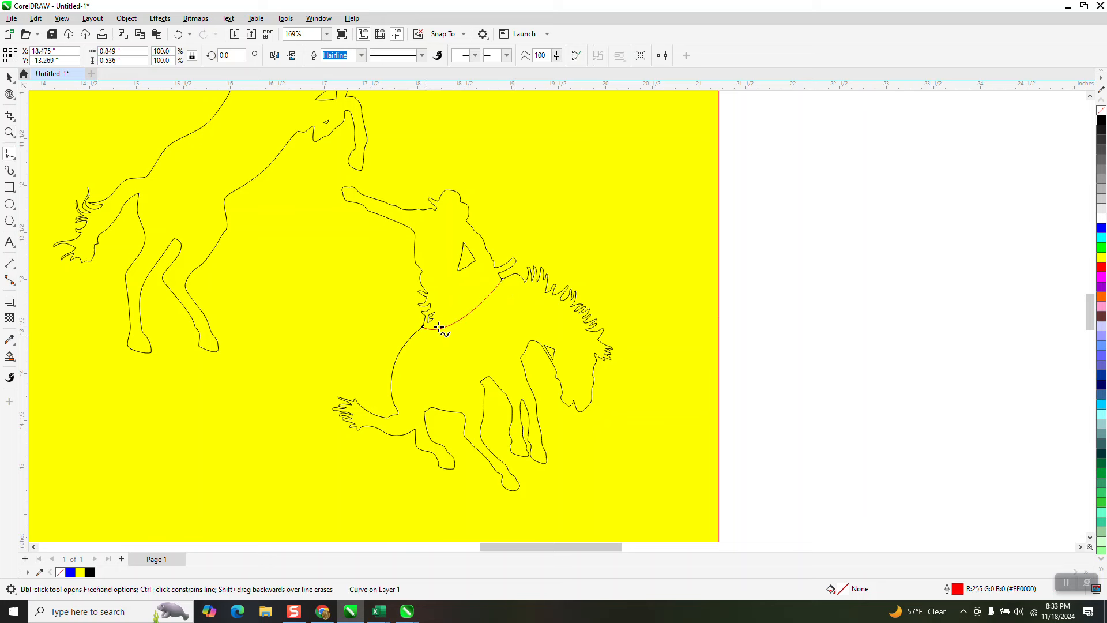
Smart-fill the rider region above the saddle curve, move the filled rider up off the outline and color it black.
left_click(10, 356)
left_click(447, 243)
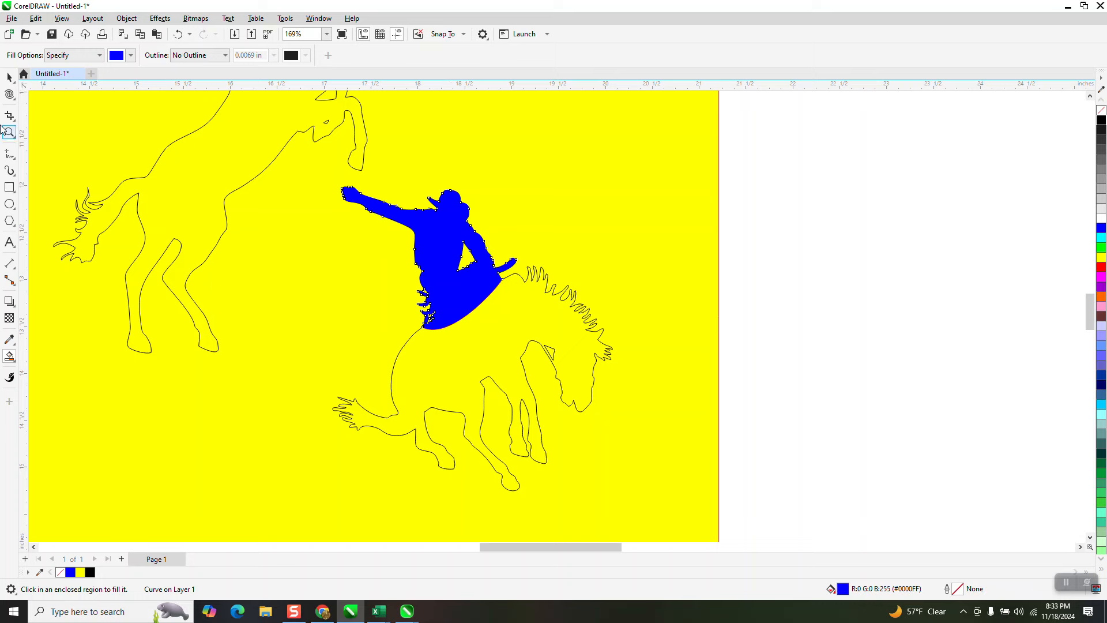
left_click(10, 77)
scroll(511, 342, "down", 2)
left_click_drag(482, 280, 495, 198)
left_click(1101, 120)
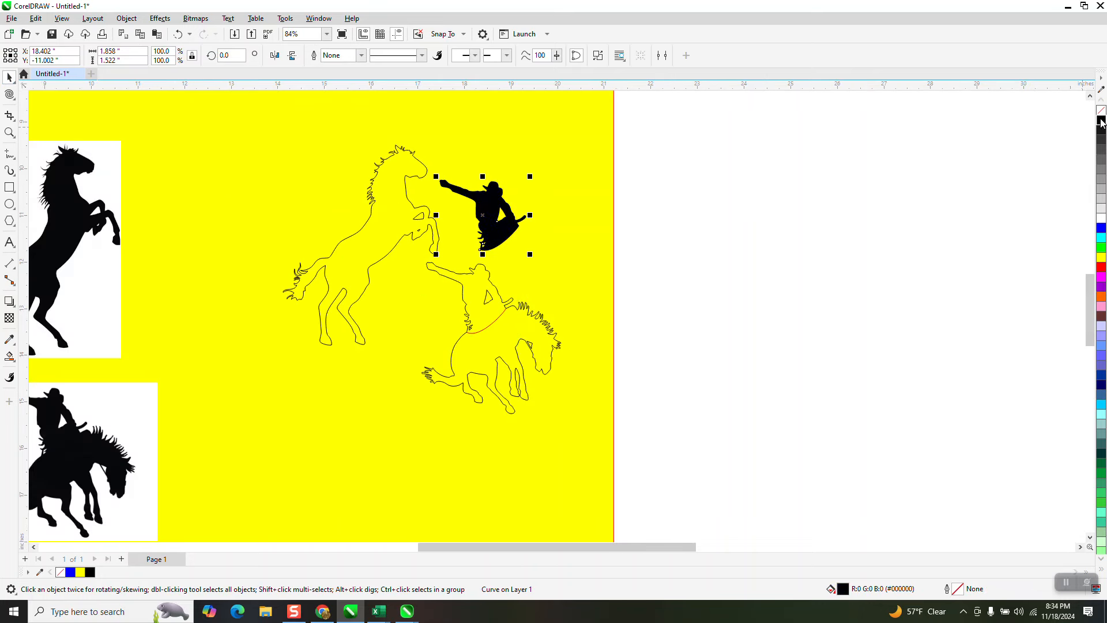
Give the black rider no fill and a black hairline outline, and move it onto the rearing horse's back.
left_click(1101, 110)
right_click(1101, 120)
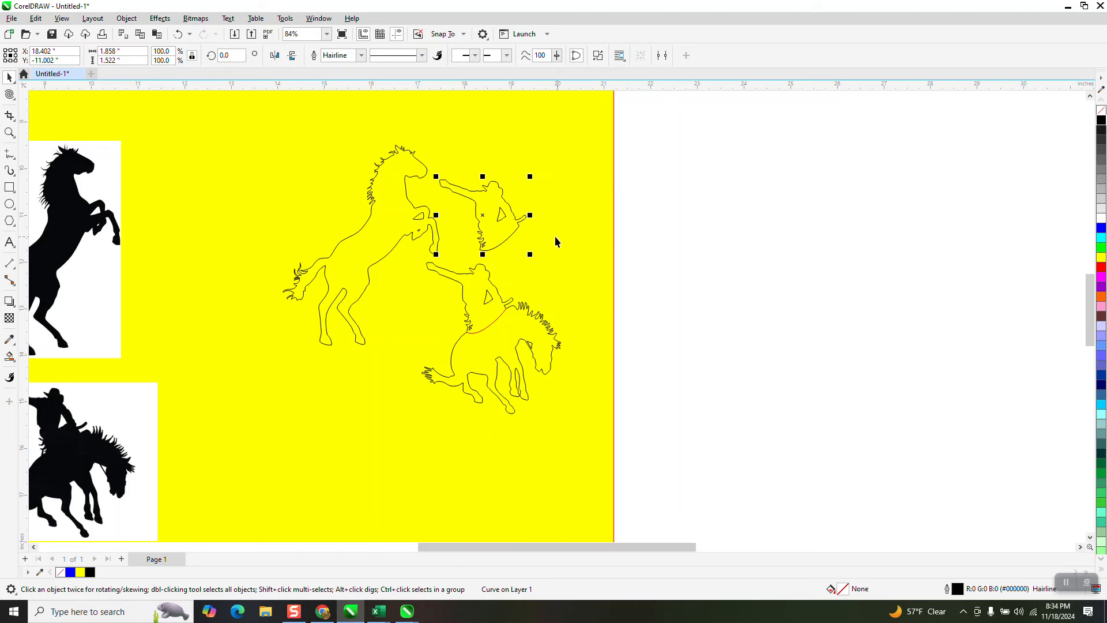
left_click_drag(501, 223, 356, 225)
Rotate the rider outline to about 22.4 degrees and shift it slightly lower on the rearing horse's back.
left_click(356, 222)
left_click_drag(385, 177, 369, 160)
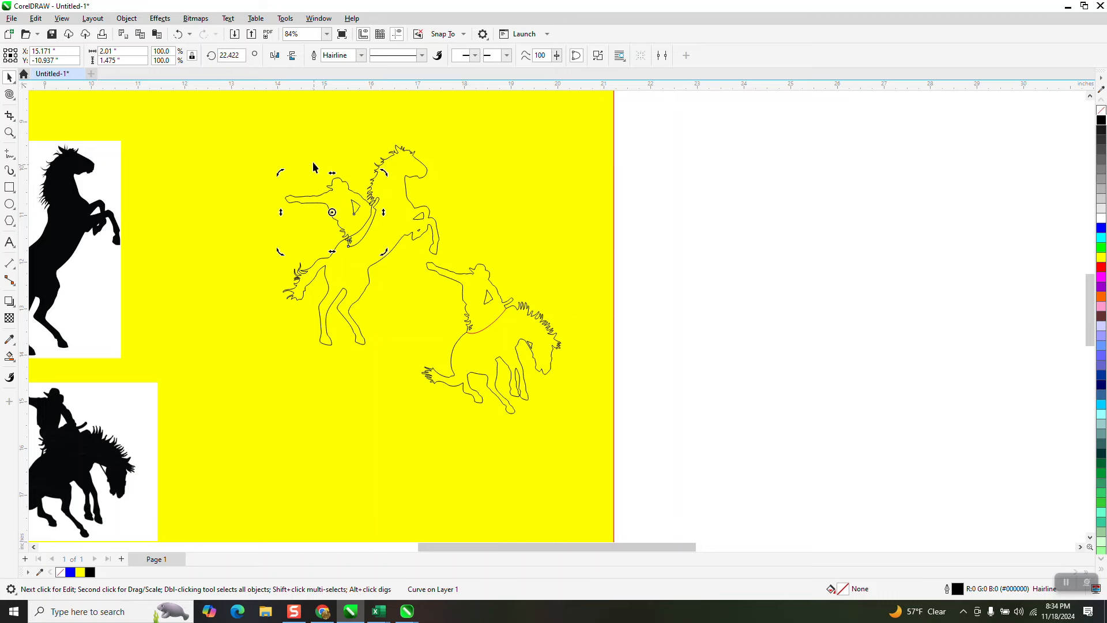
left_click(313, 163)
left_click(346, 211, "alt")
left_click(345, 211, "alt")
left_click_drag(345, 211, 341, 215)
Rotate the rider outline further to about 32.4 degrees and move it clear of the rearing horse.
left_click(9, 133)
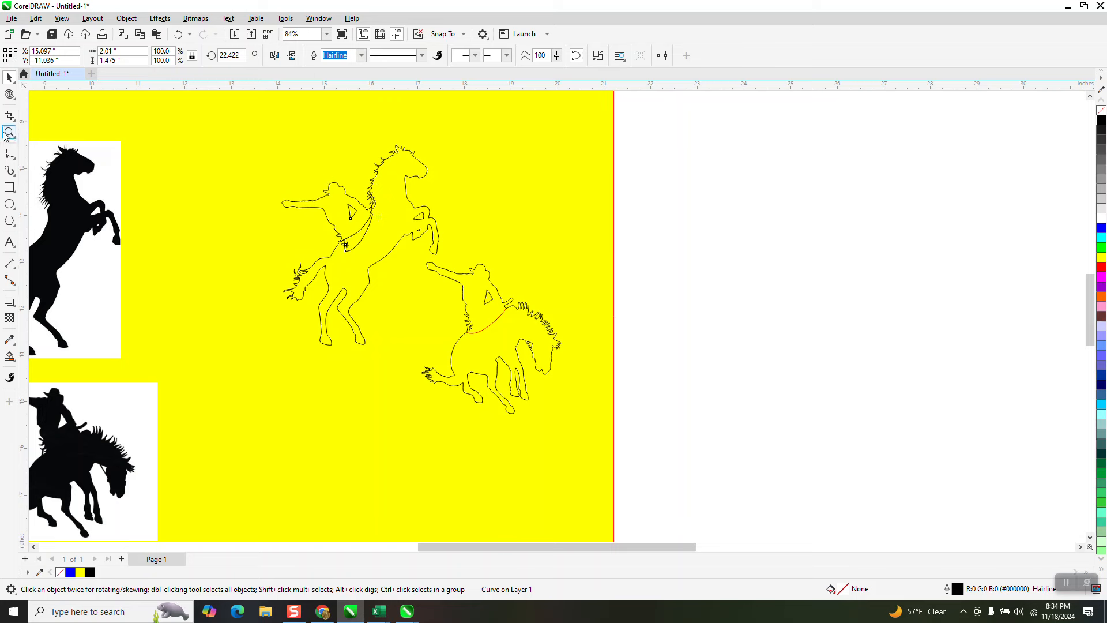
left_click_drag(222, 160, 616, 314)
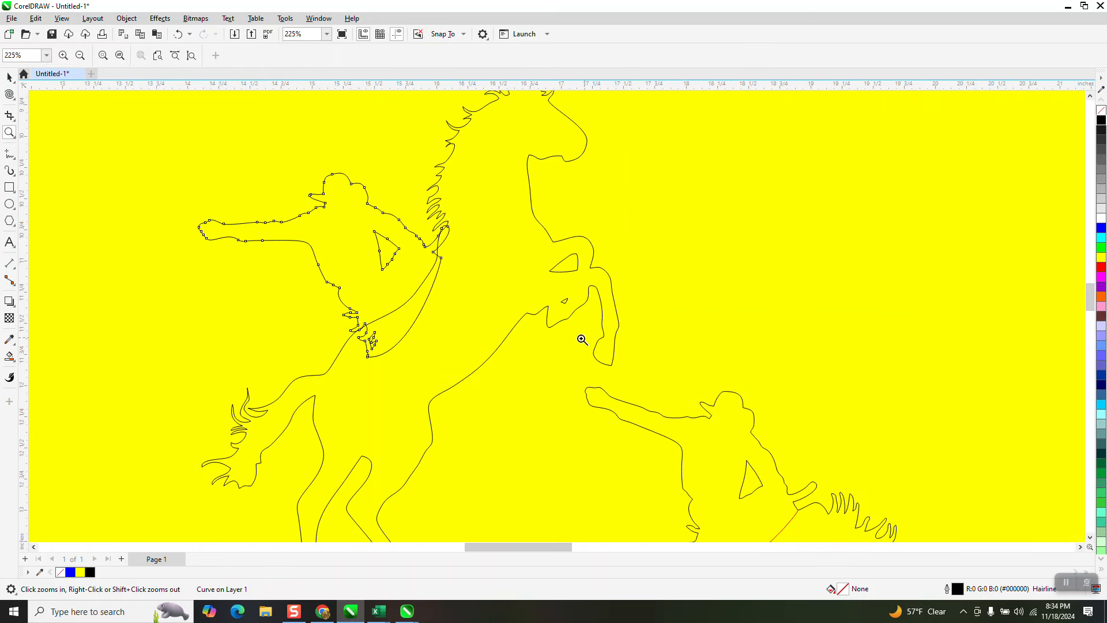
left_click(9, 77)
left_click(362, 203)
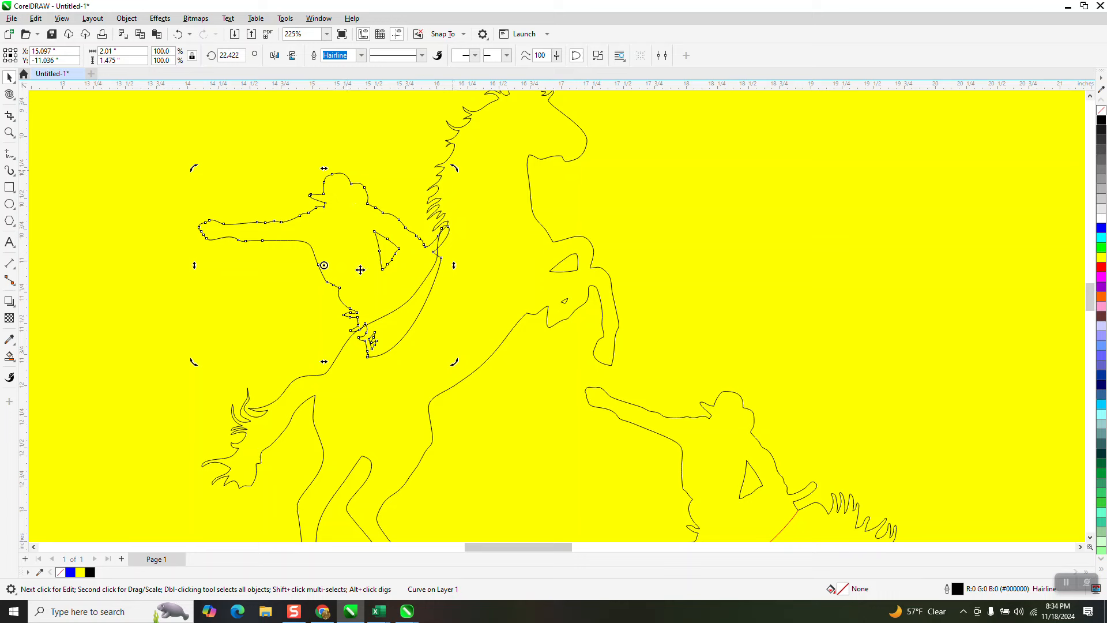
left_click_drag(457, 169, 425, 153)
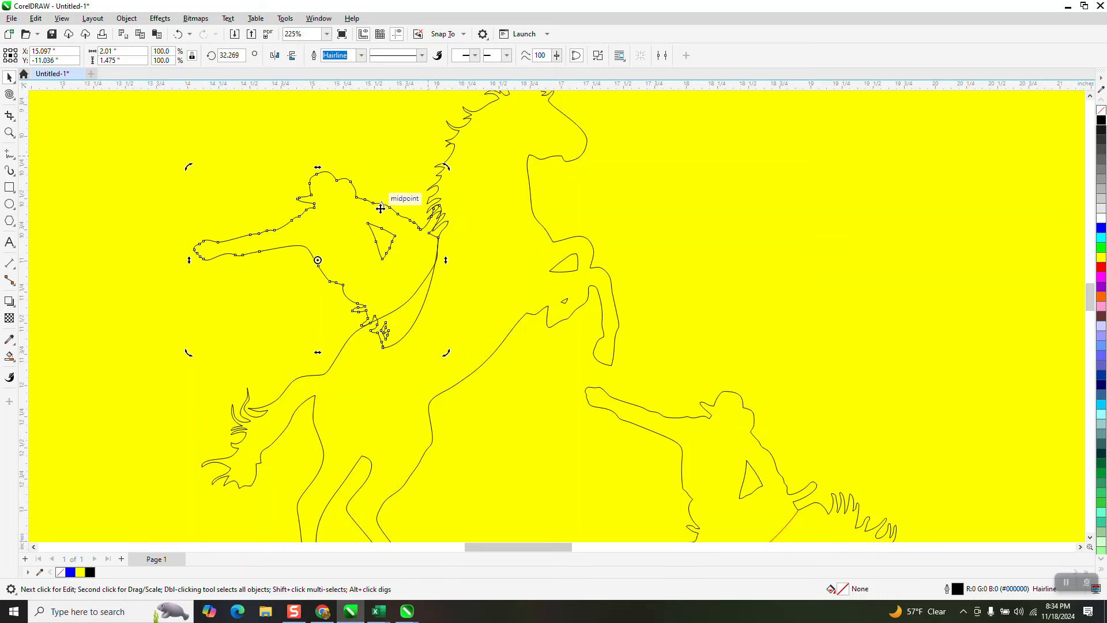
left_click(399, 241)
left_click_drag(399, 241, 325, 249)
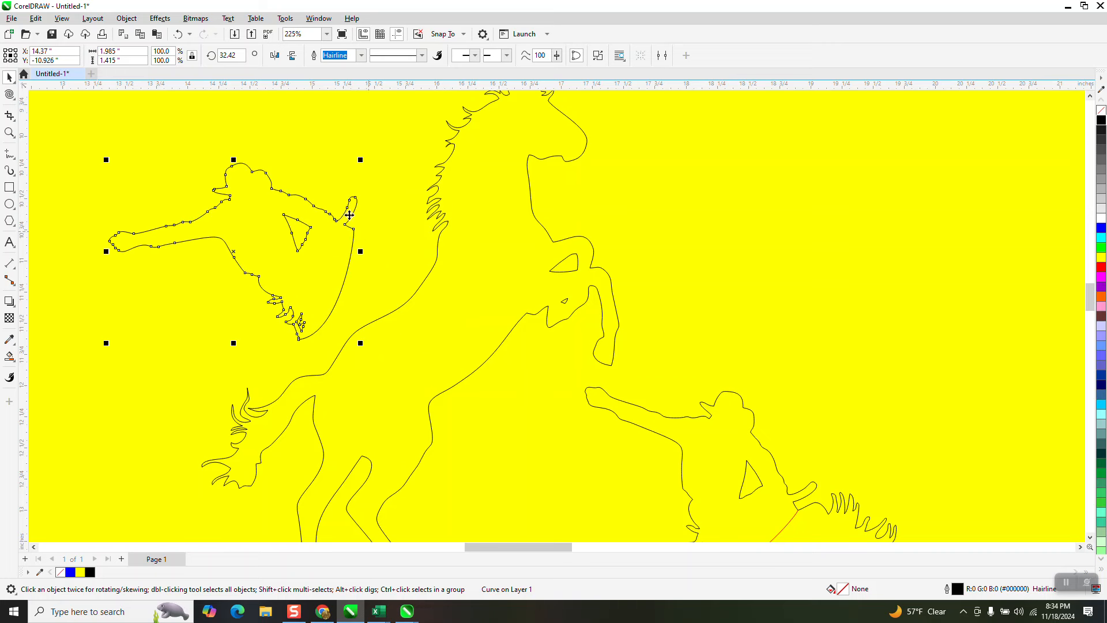
Delete the three nodes that shape the rounded projection beside the rider's hand.
left_click(9, 134)
left_click_drag(298, 190, 442, 265)
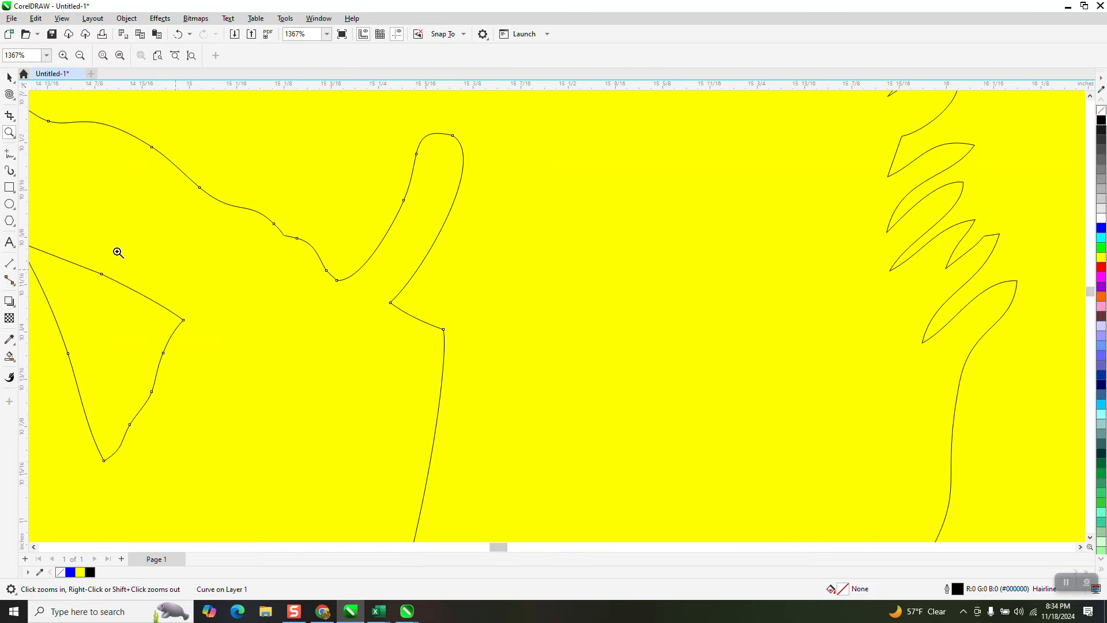
left_click(16, 122)
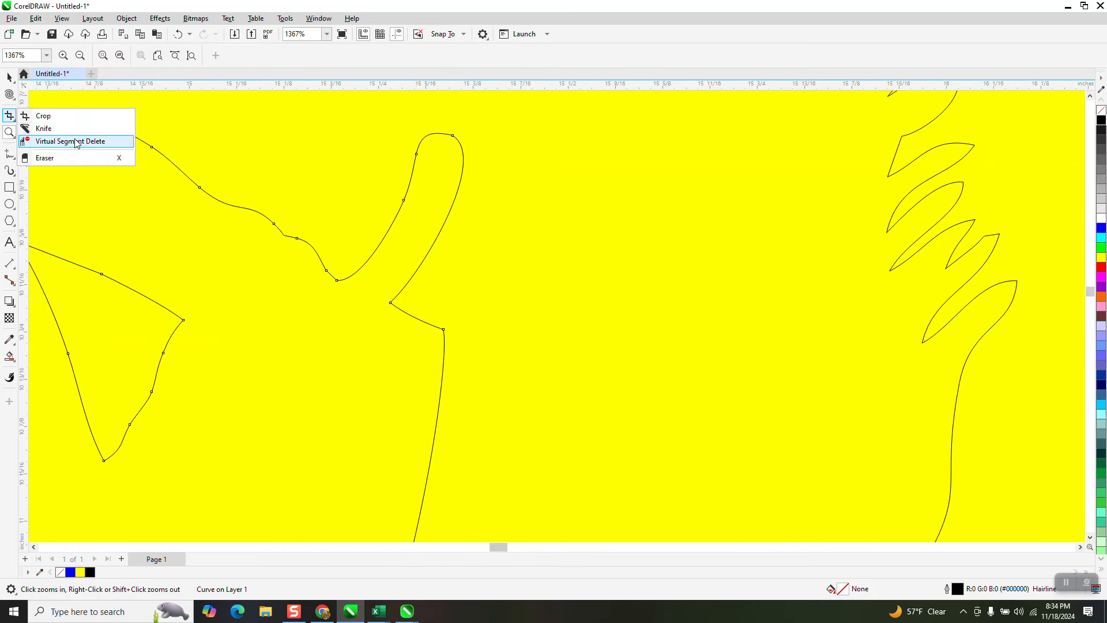
left_click(4, 96)
left_click(14, 98)
left_click(31, 97)
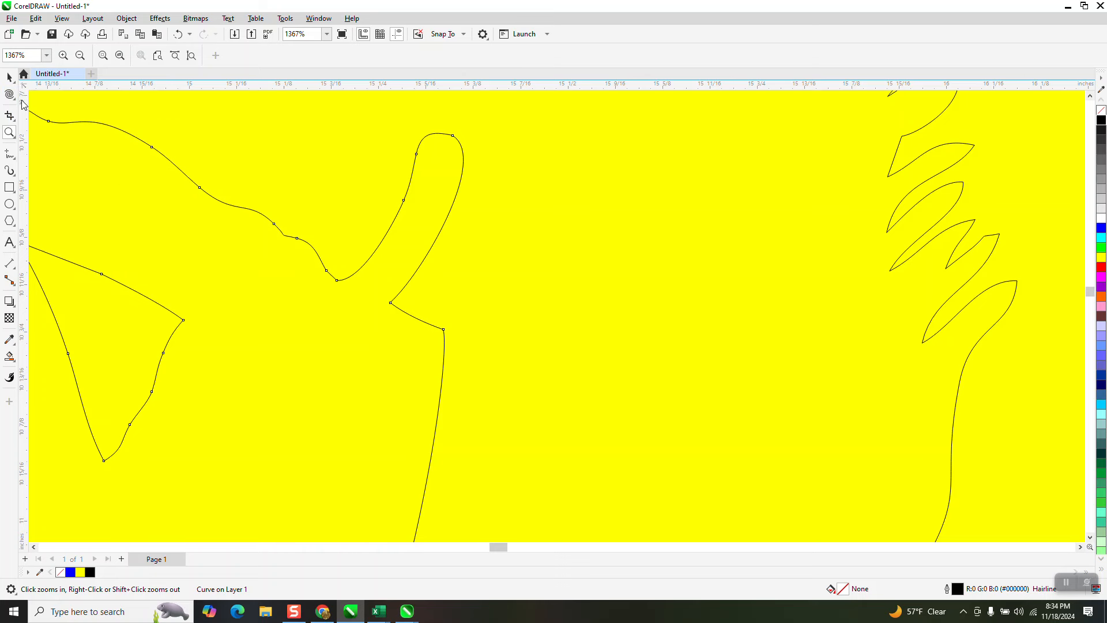
left_click(17, 100)
left_click(44, 95)
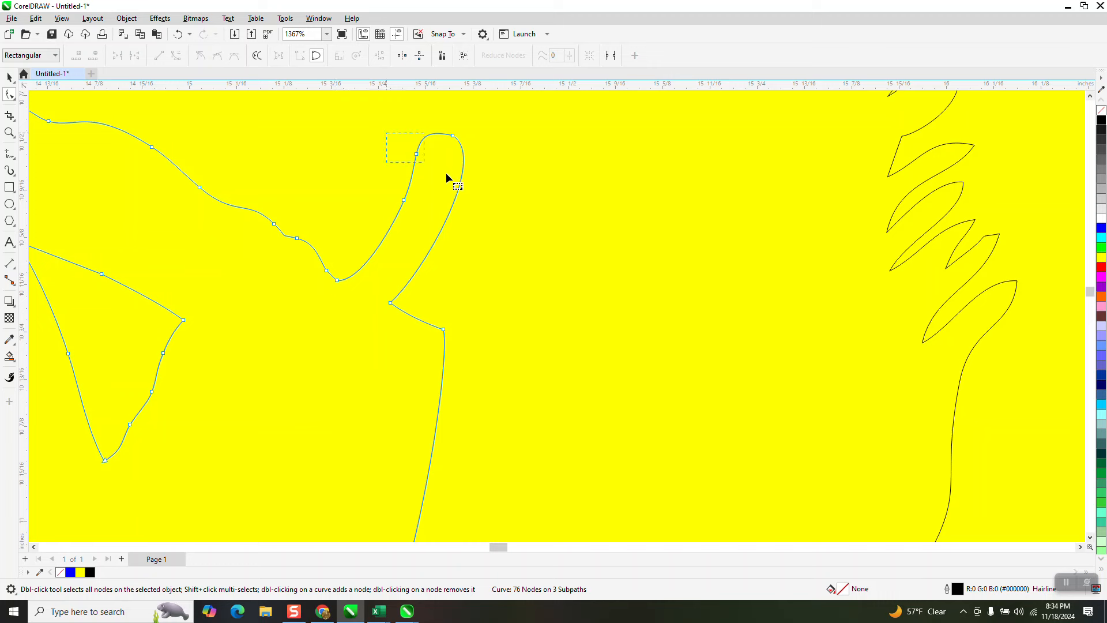
key("Delete")
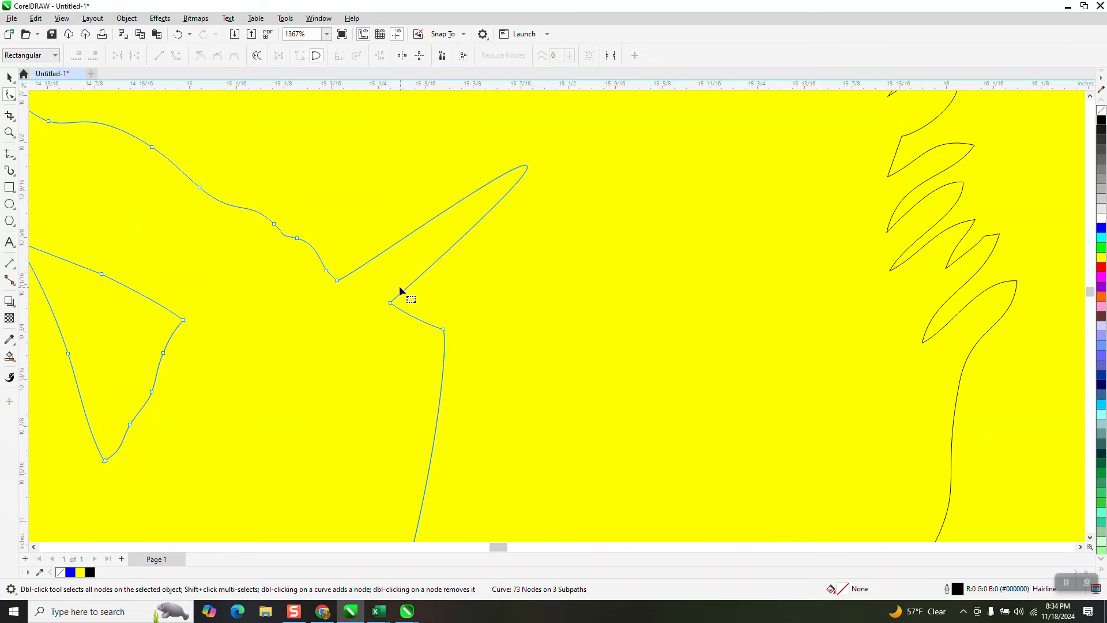
Convert the leftover spiked curve segment beside the rider's hand into a straight line.
left_click_drag(395, 312, 395, 310)
right_click(392, 304)
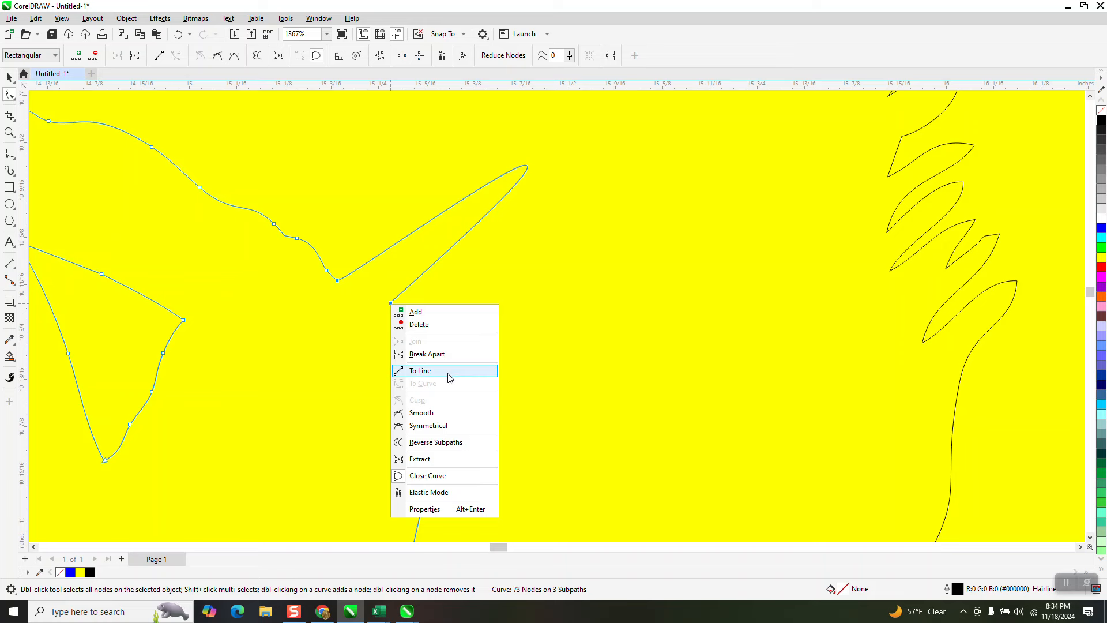
left_click(449, 374)
Move the rider back onto the rearing horse's back, rotate it to about 18.7 degrees and adjust its seat.
scroll(427, 314, "down", 4)
left_click(10, 78)
left_click_drag(380, 305, 512, 323)
left_click(506, 339)
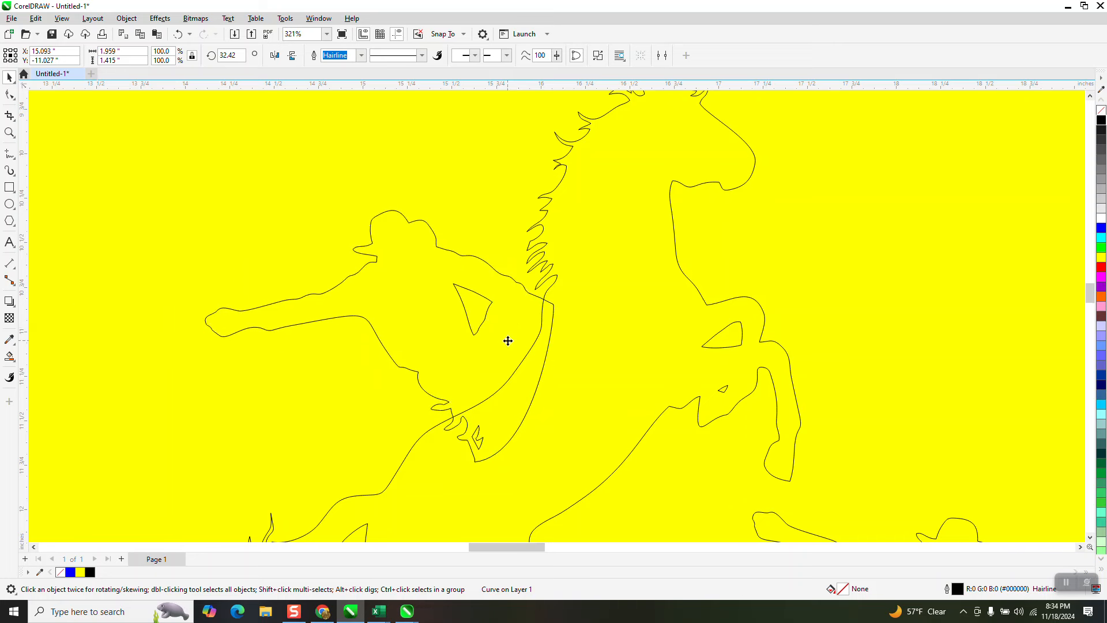
left_click_drag(554, 212, 587, 253)
left_click_drag(486, 292, 478, 259)
Delete the leftover bucking horse and rider outline together with its saddle curve.
scroll(482, 265, "down", 4)
scroll(541, 350, "down", 2)
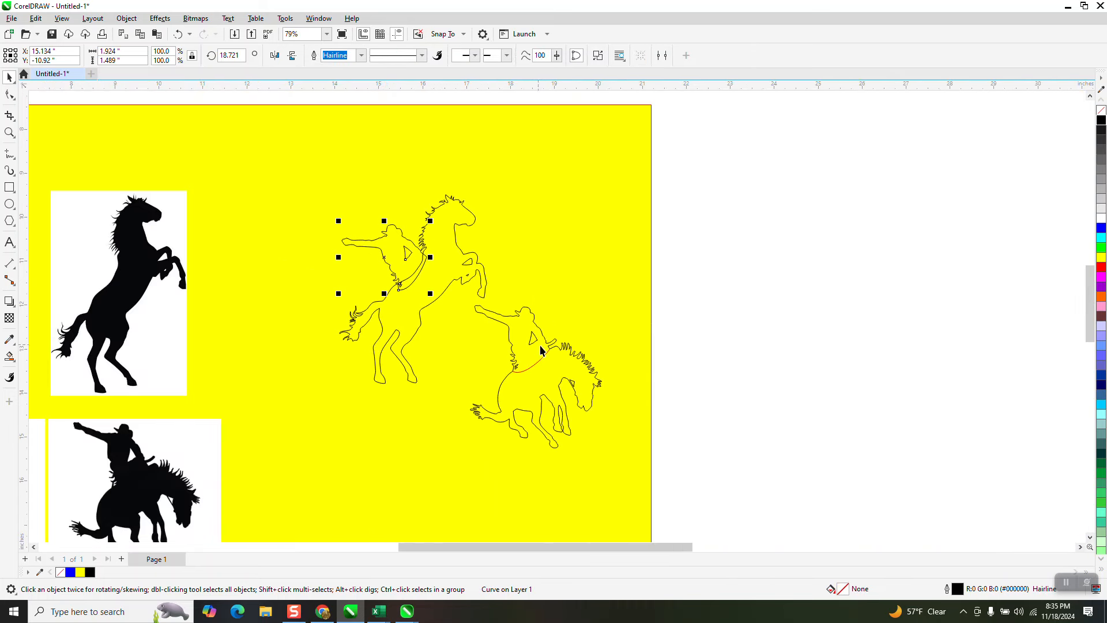
left_click_drag(644, 269, 703, 295)
left_click_drag(761, 272, 465, 453)
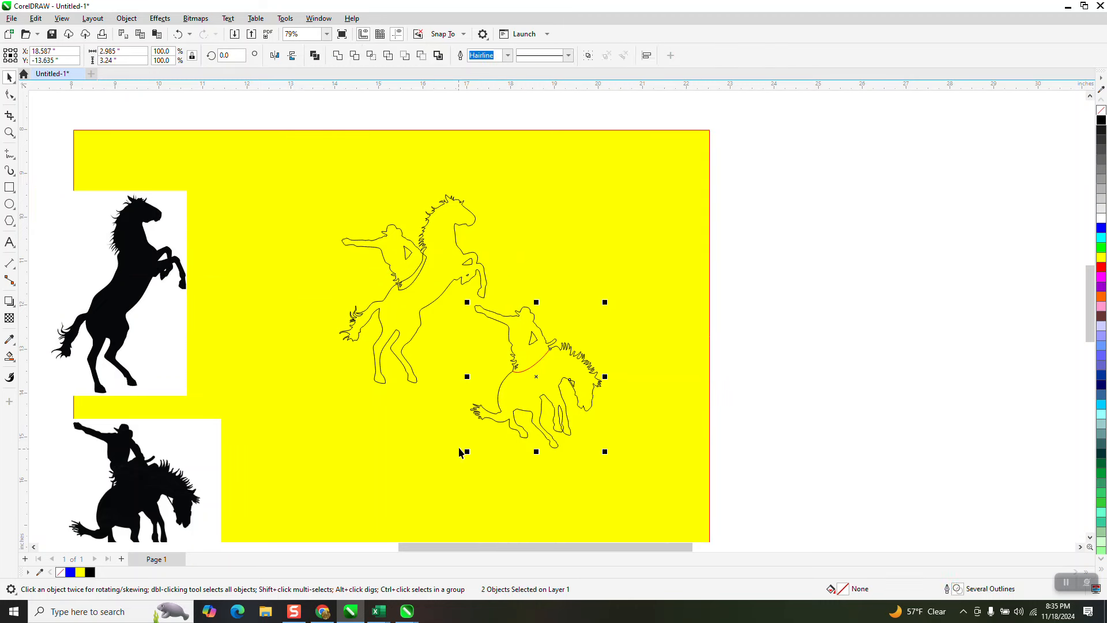
key("Delete")
Weld the rider and rearing horse into one outline and smart-fill its interior with black.
left_click_drag(412, 395, 303, 418)
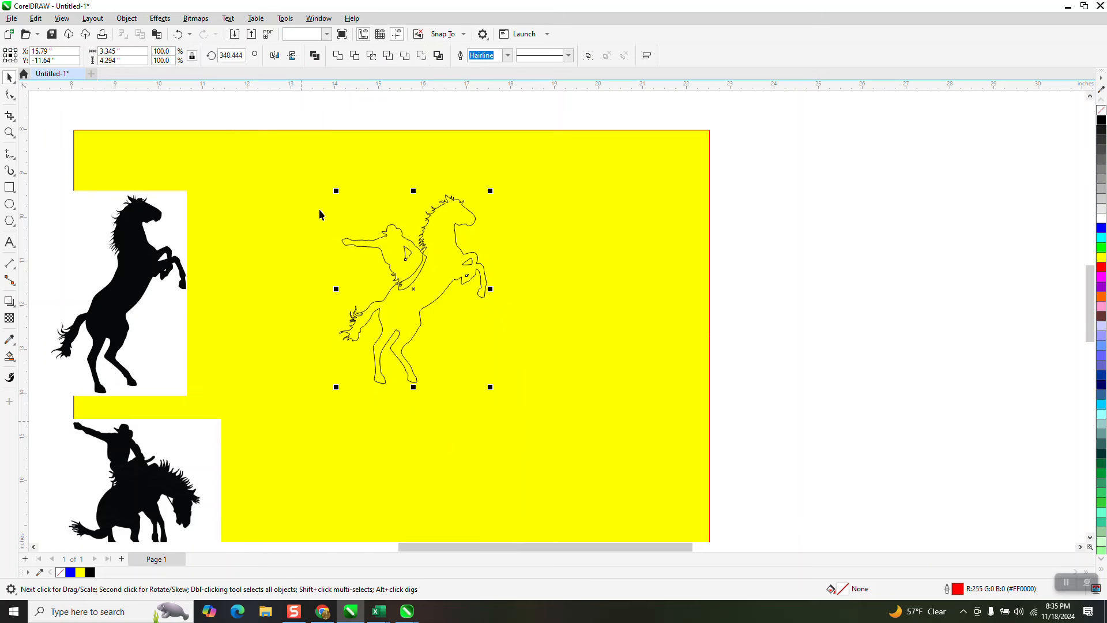
left_click(340, 60)
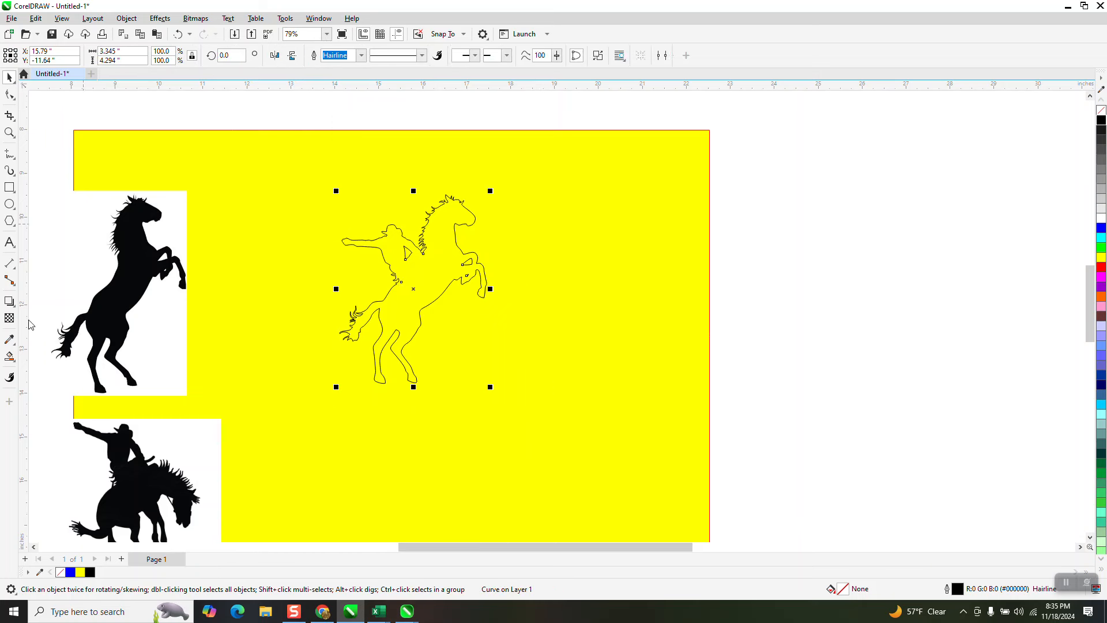
left_click(10, 357)
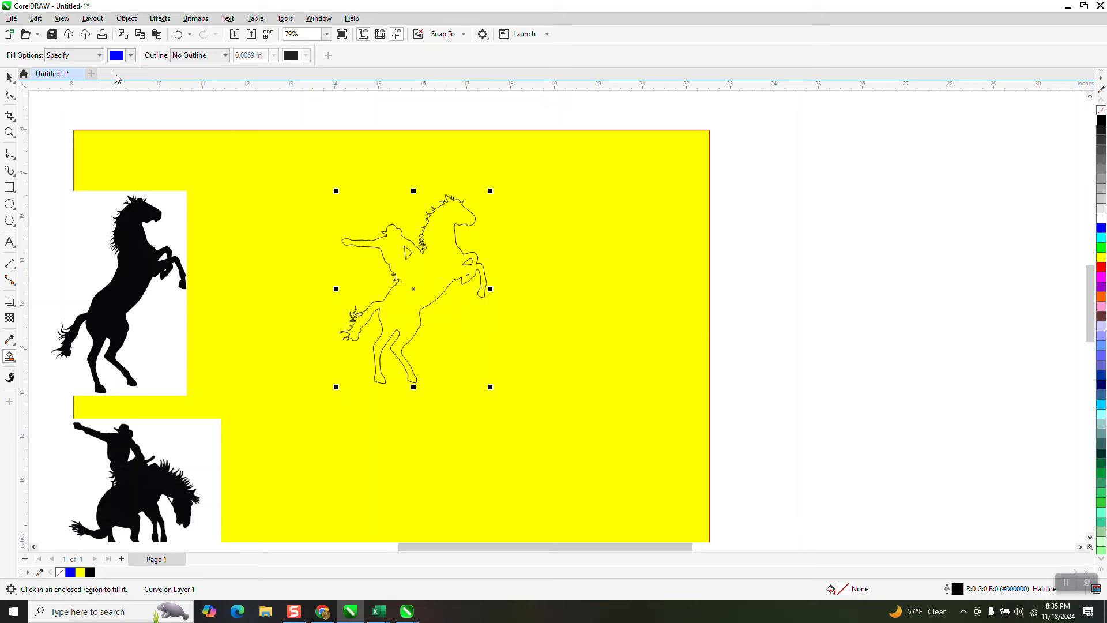
left_click(130, 56)
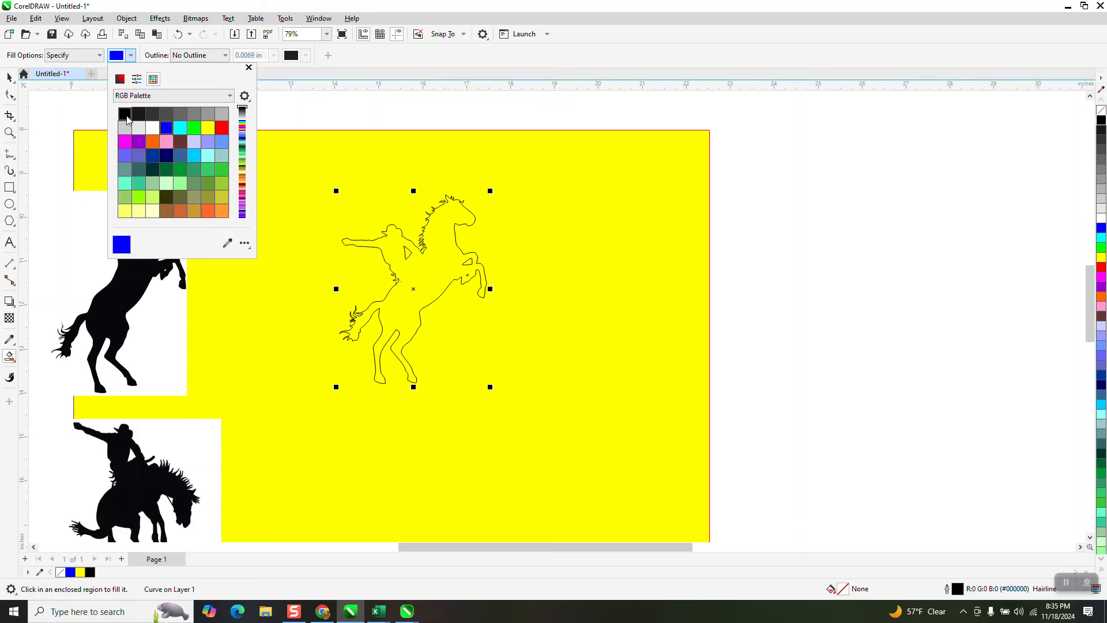
left_click(132, 119)
left_click(443, 256)
left_click(443, 256)
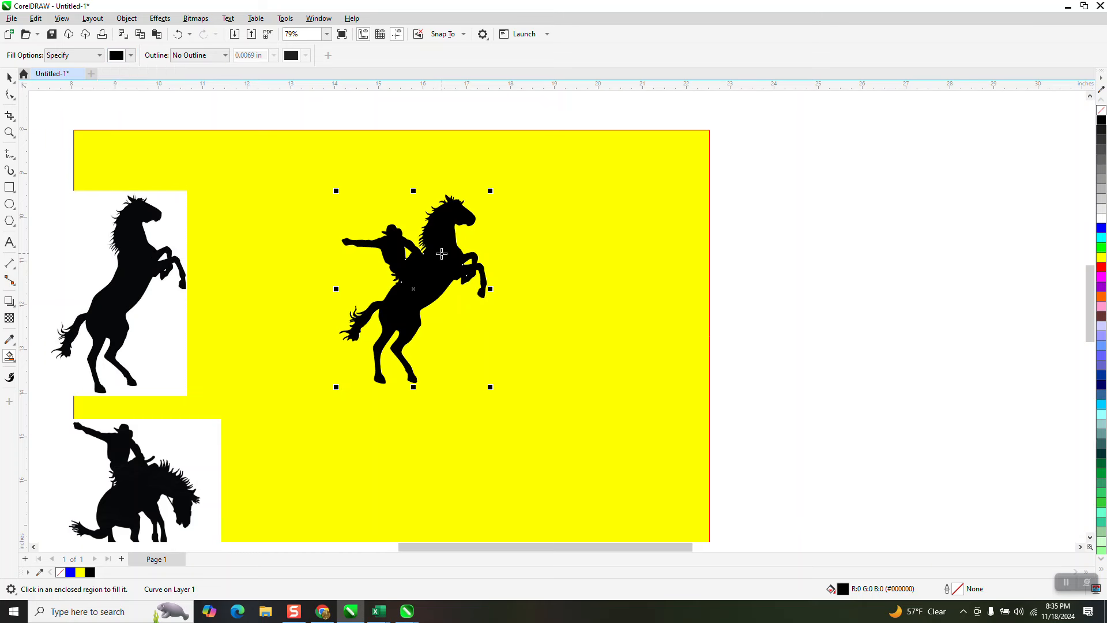
Move the black horse and rider silhouette about 3.6 inches to the right of the welded outline and deselect it.
left_click(9, 76)
left_click_drag(425, 269, 582, 269)
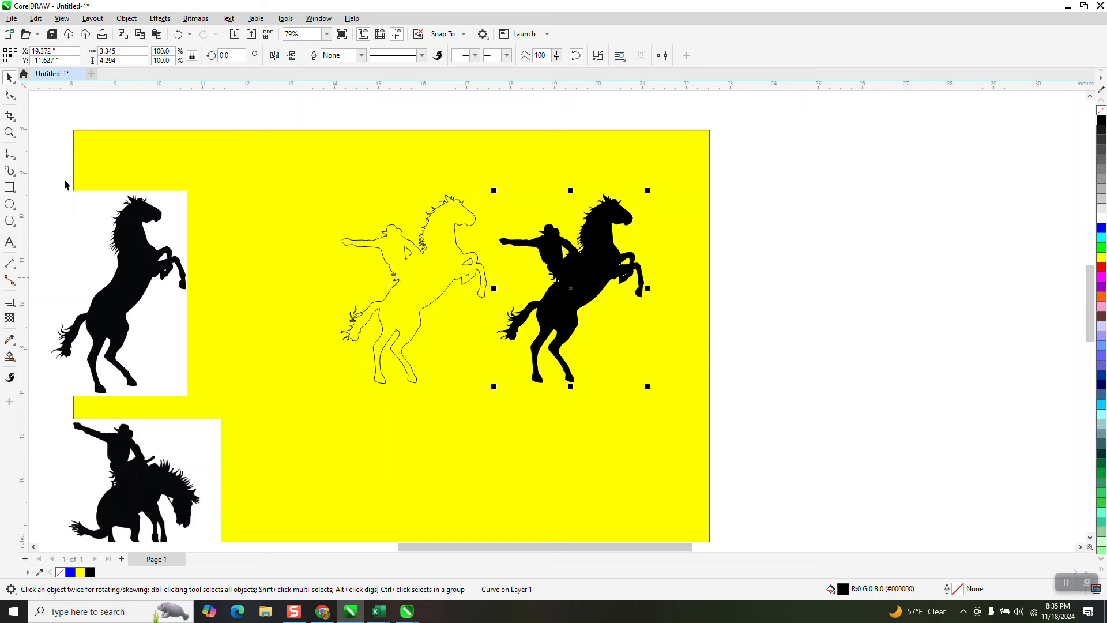
left_click(9, 132)
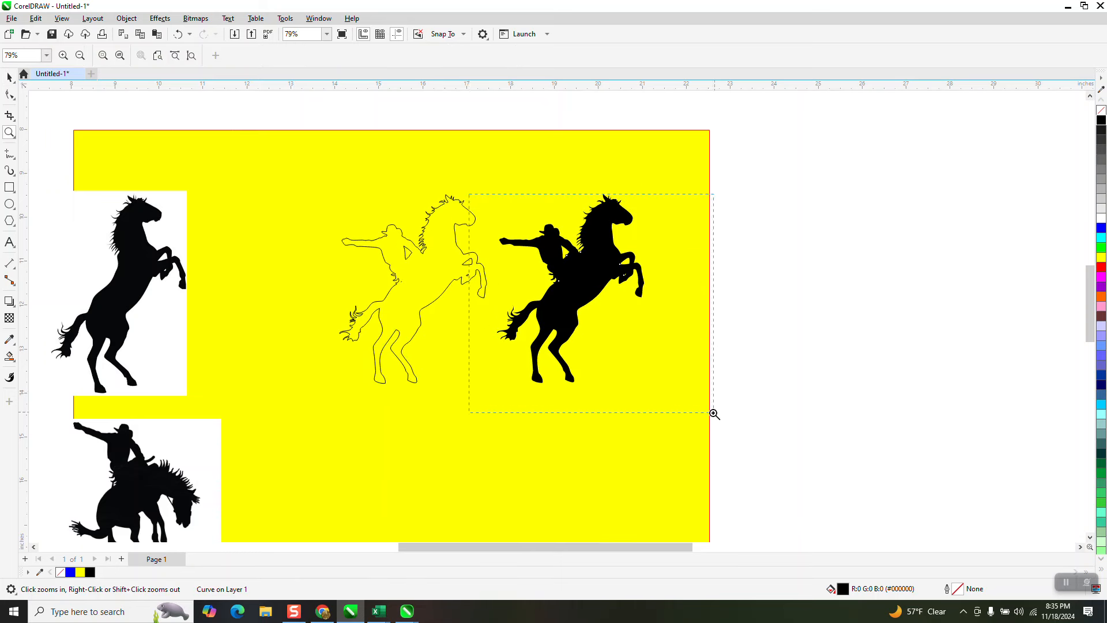
left_click_drag(713, 414, 710, 411)
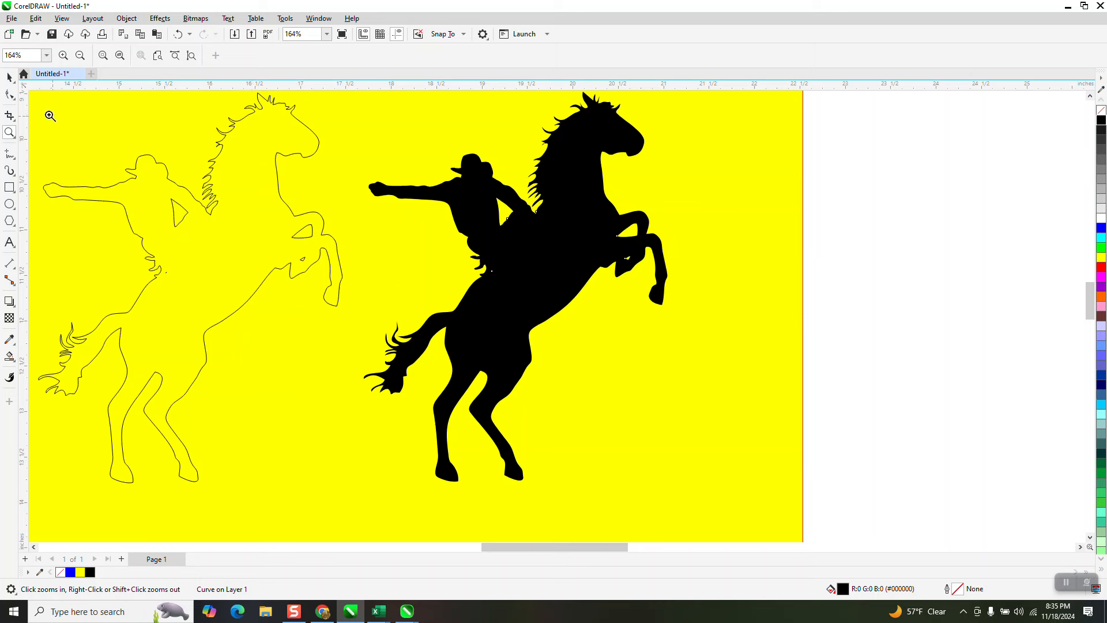
left_click(10, 77)
left_click(914, 203)
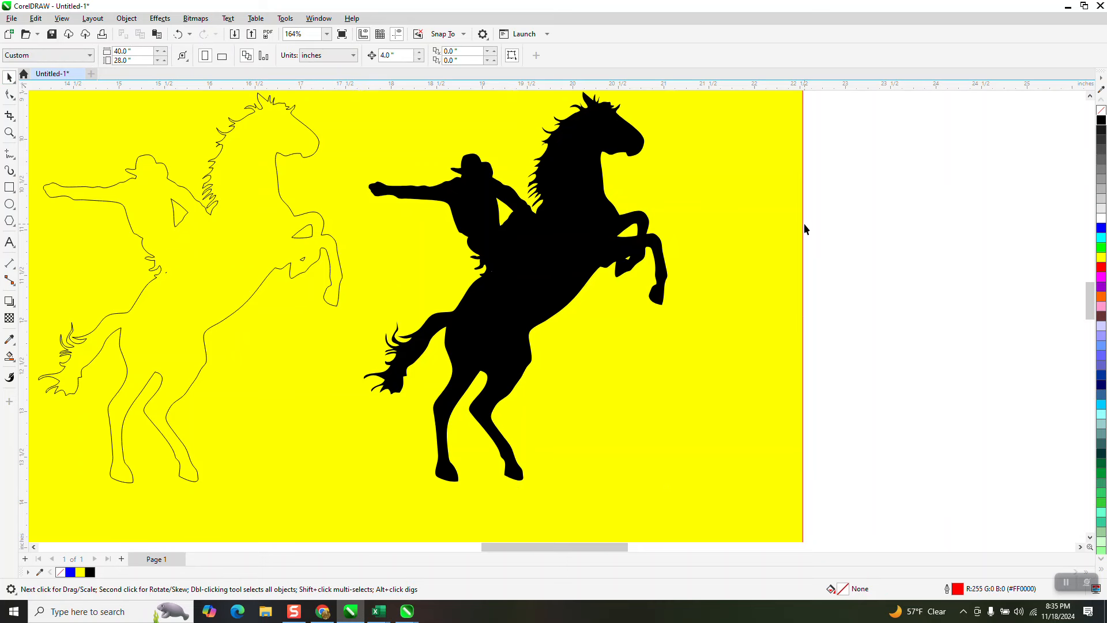
scroll(803, 231, "down", 5)
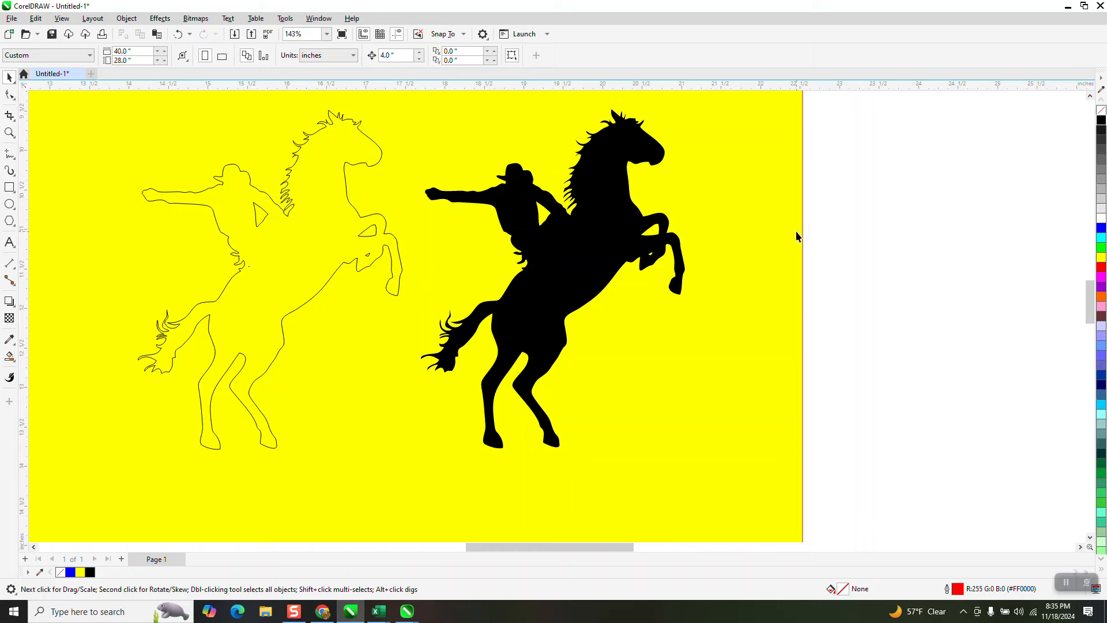